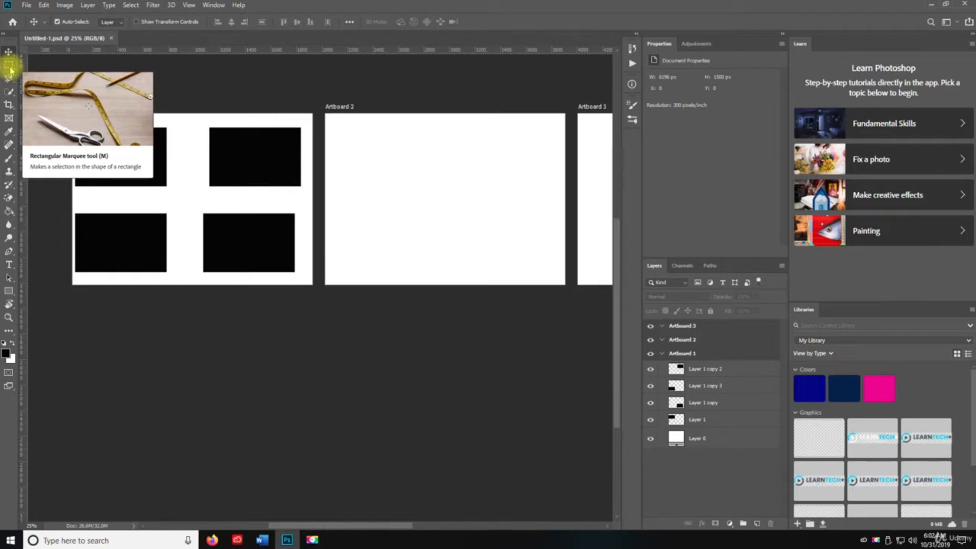
Step: Activate the Rectangular Marquee tool and create a new 7 × 5 inch RGB document at 300 pixels/inch with a white background
{"action": "left_click", "coordinate": [10, 70]}
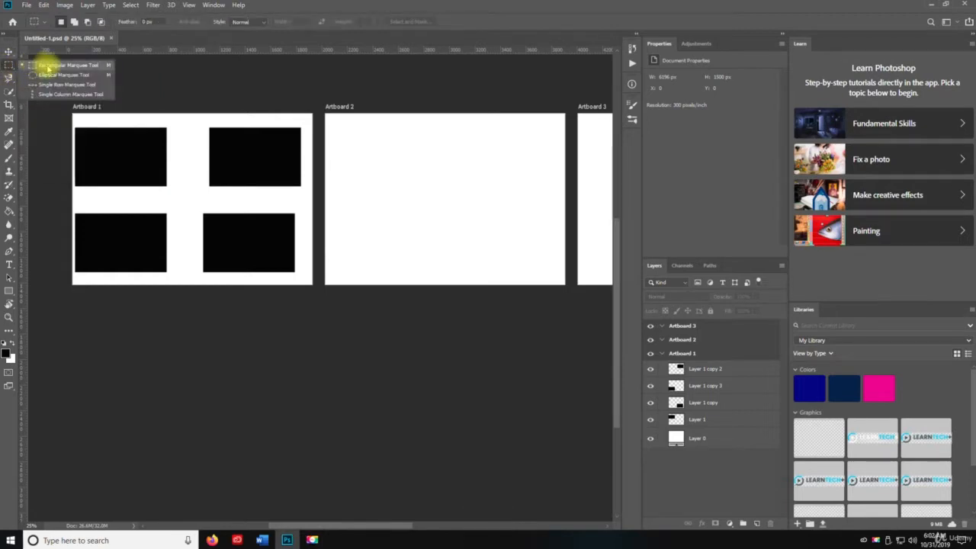
{"action": "left_click", "coordinate": [48, 66]}
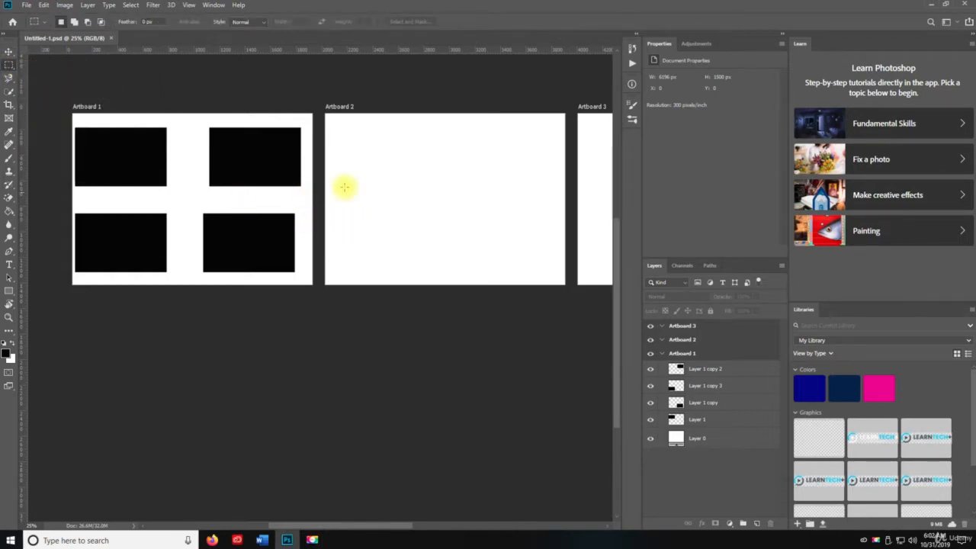
{"action": "left_click", "coordinate": [26, 6]}
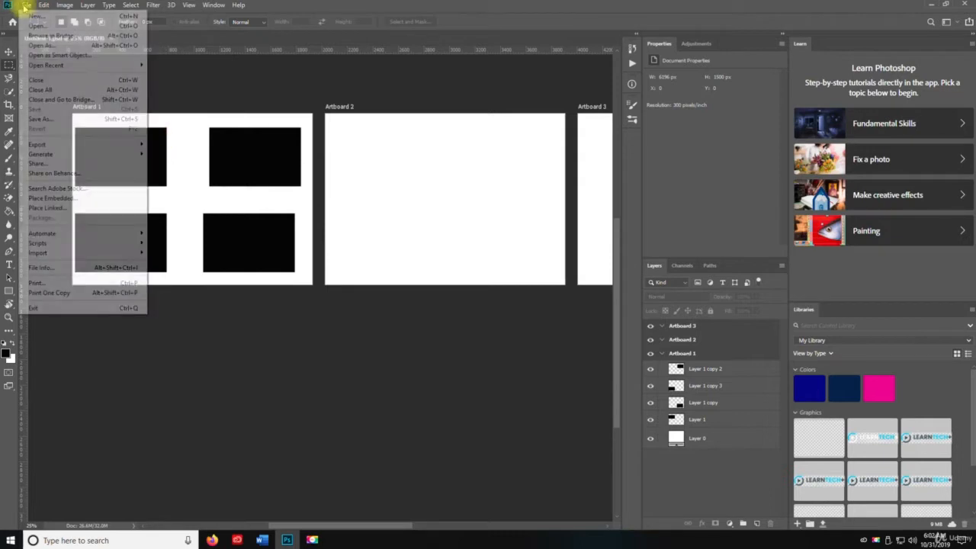
{"action": "left_click", "coordinate": [35, 16]}
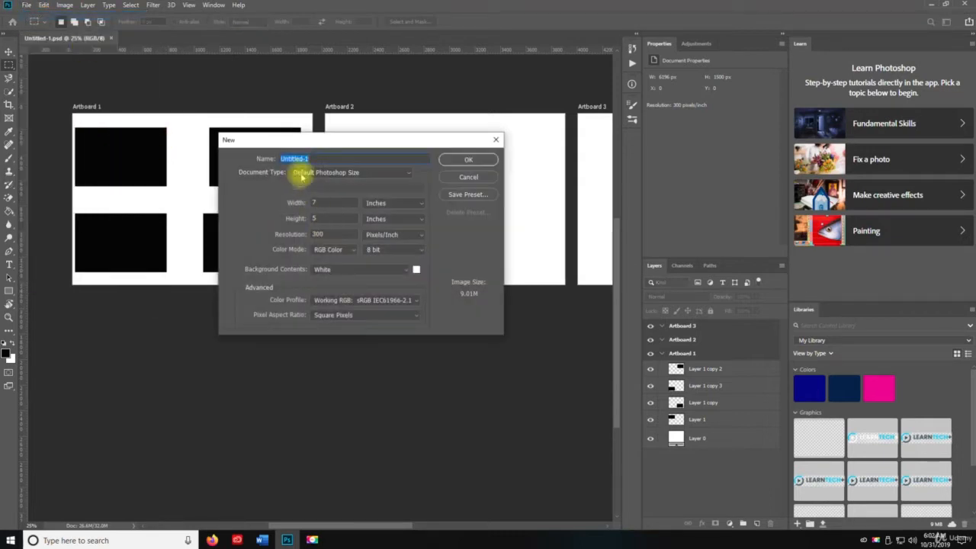
{"action": "left_click", "coordinate": [482, 159]}
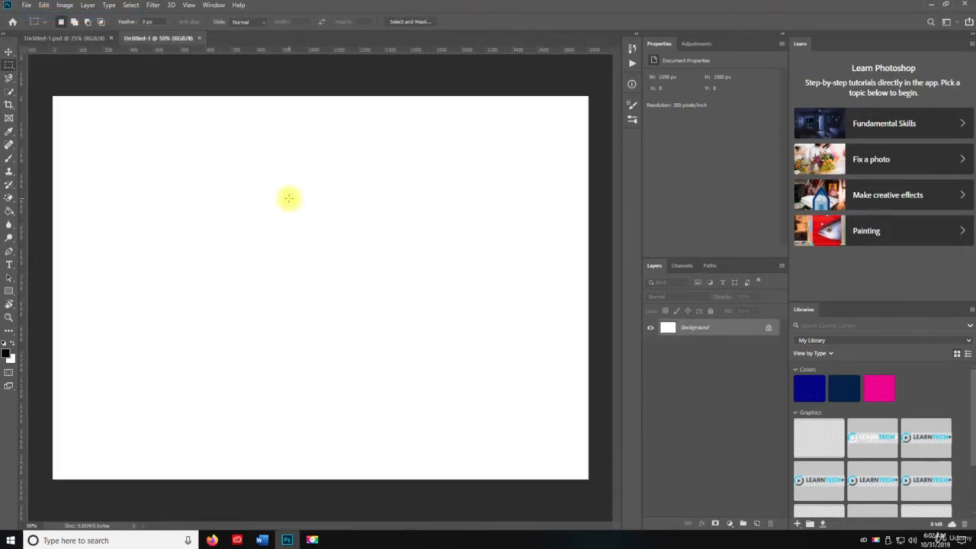
Step: On a new layer, make a black-filled rectangle about 1.99 × 1.46 in near the canvas's upper-left corner and duplicate it into a 2 × 2 grid
{"action": "left_click", "coordinate": [757, 523]}
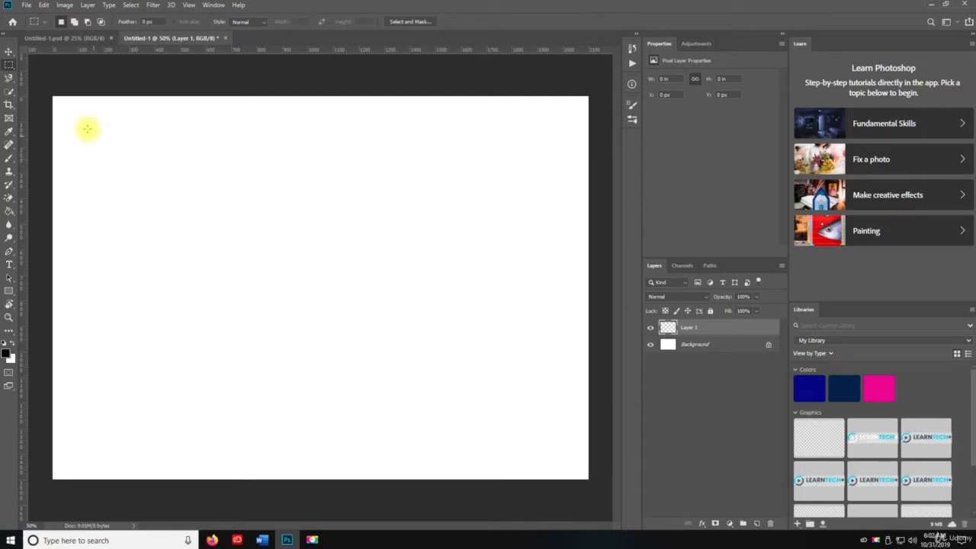
{"action": "left_click_drag", "start_coordinate": [80, 119], "coordinate": [231, 229]}
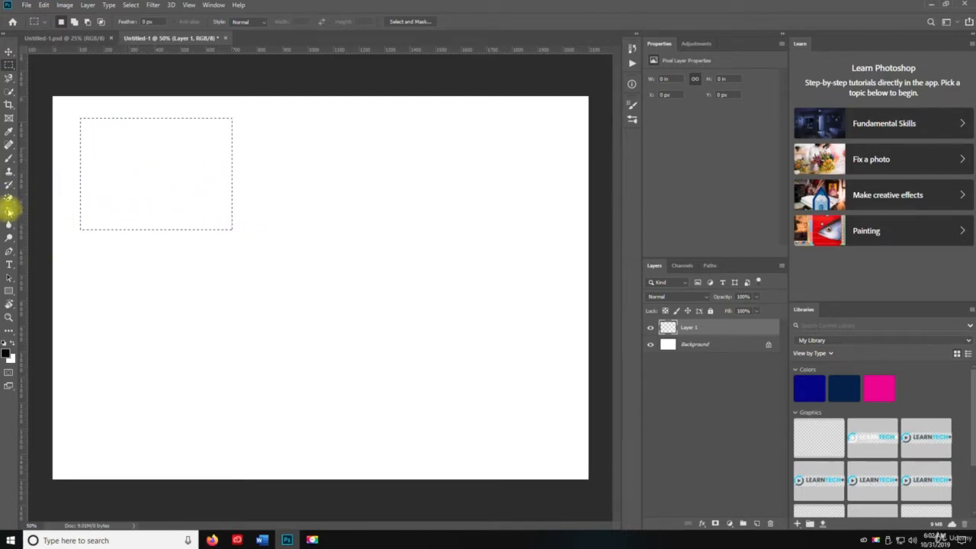
{"action": "key", "text": "g"}
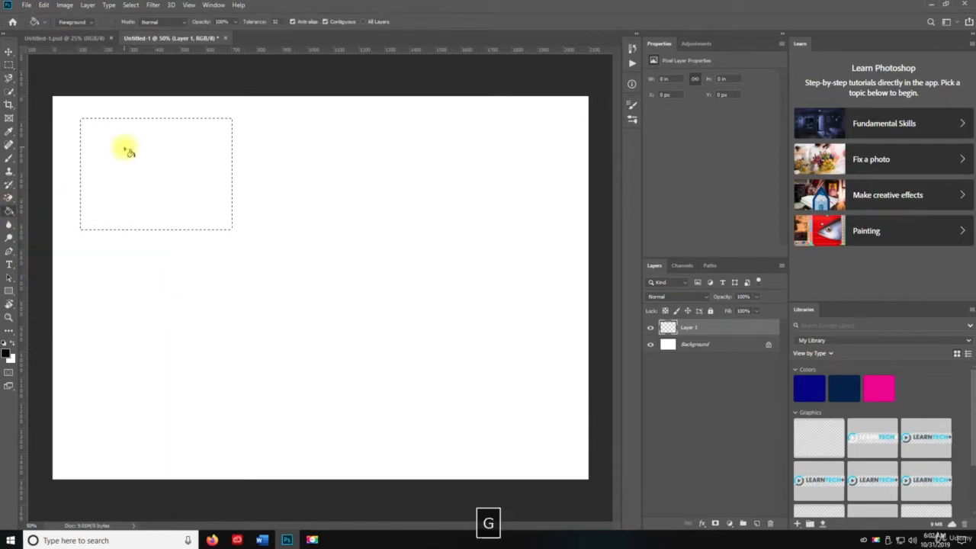
{"action": "left_click", "coordinate": [129, 152]}
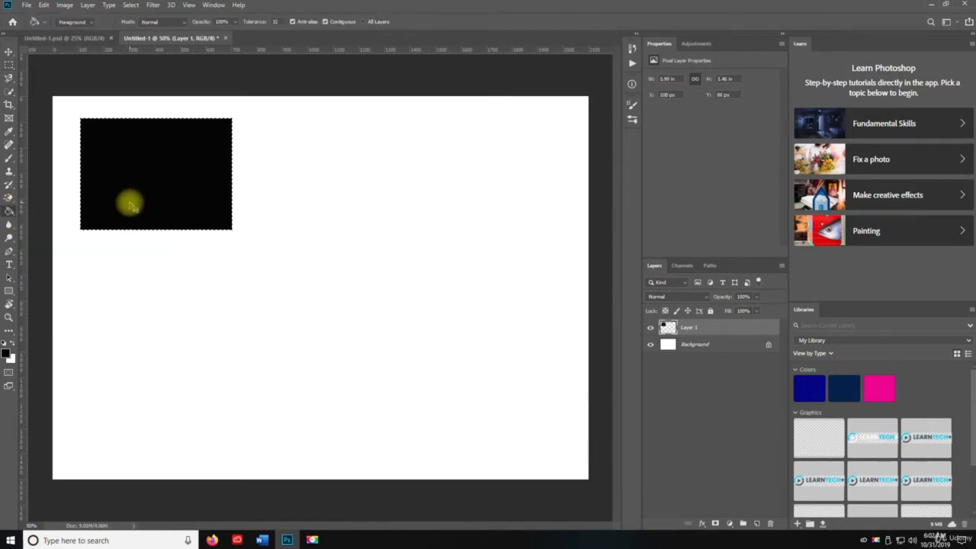
{"action": "key", "text": "ctrl+d"}
{"action": "key", "text": "v"}
{"action": "left_click_drag", "start_coordinate": [131, 192], "coordinate": [293, 169], "text": "alt"}
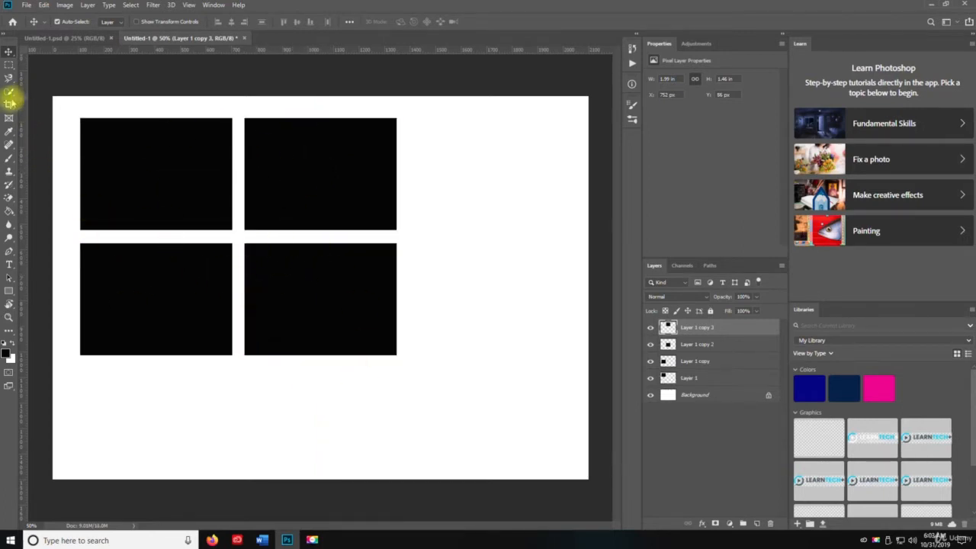
{"action": "left_click", "coordinate": [9, 64]}
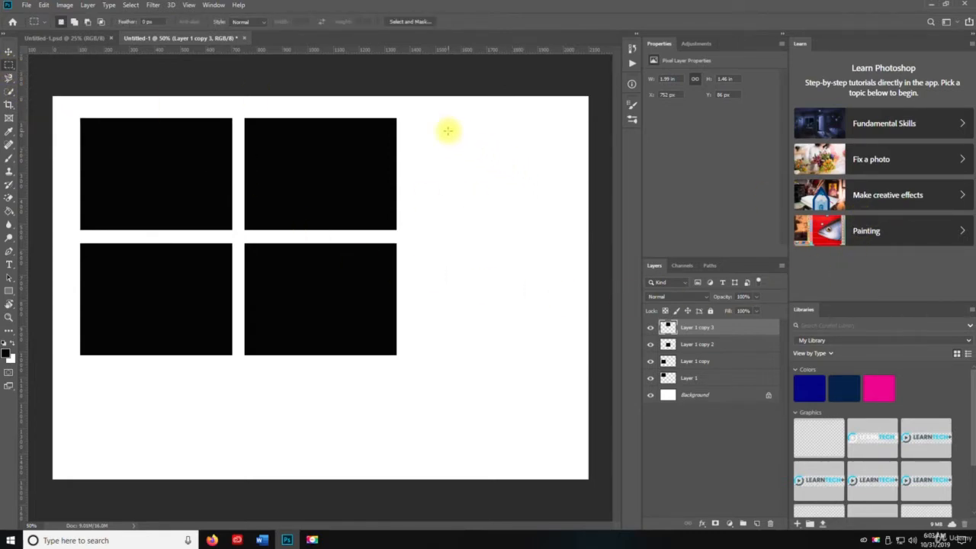
{"action": "mouse_move", "coordinate": [445, 118]}
{"action": "left_mouse_down"}
{"action": "mouse_move", "coordinate": [444, 337]}
{"action": "mouse_move", "coordinate": [494, 349]}
{"action": "left_mouse_up"}
{"action": "key", "text": "g"}
{"action": "left_click", "coordinate": [474, 299]}
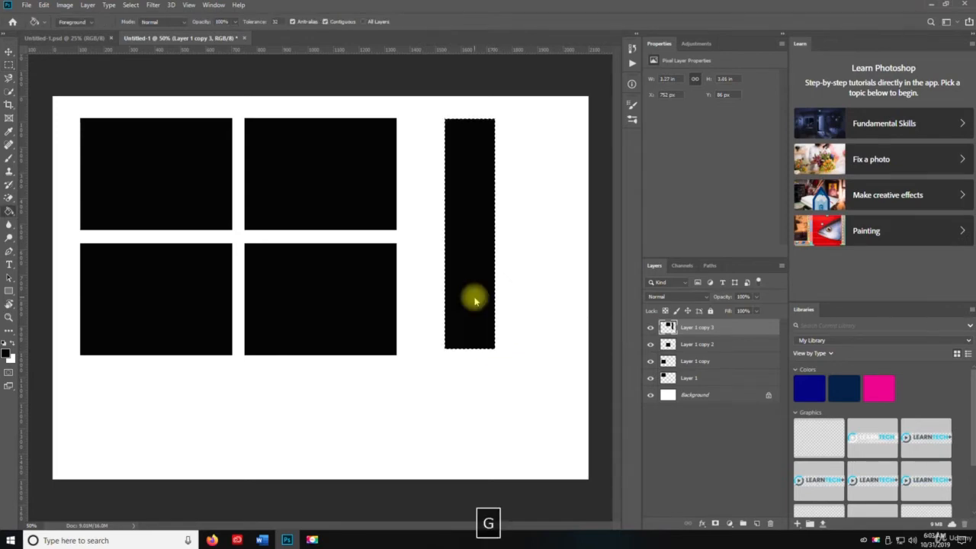
{"action": "key", "text": "ctrl+z"}
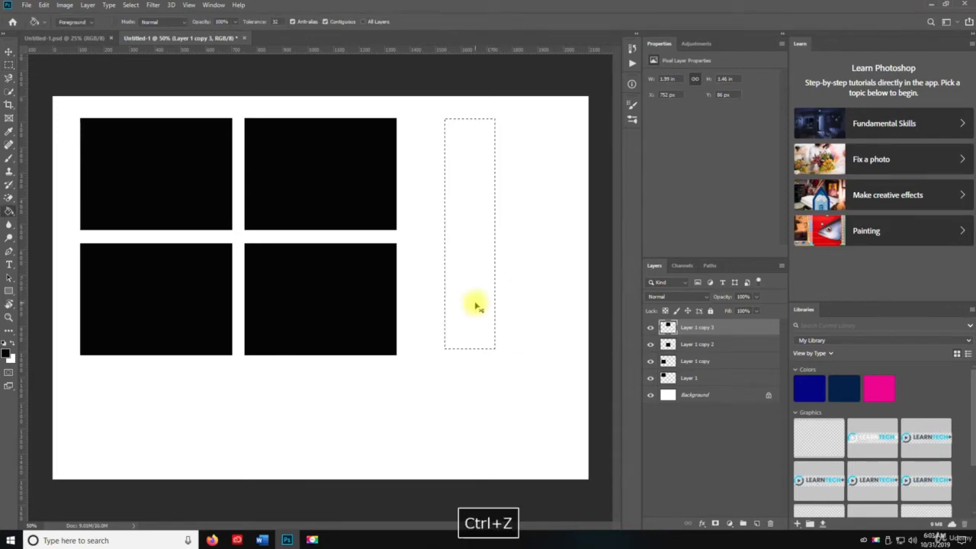
{"action": "key", "text": "ctrl+d"}
Step: On a new layer, make a black vertical strip about 0.47 × 3.08 in beside the rectangle grid and duplicate it to its right
{"action": "left_click", "coordinate": [758, 524]}
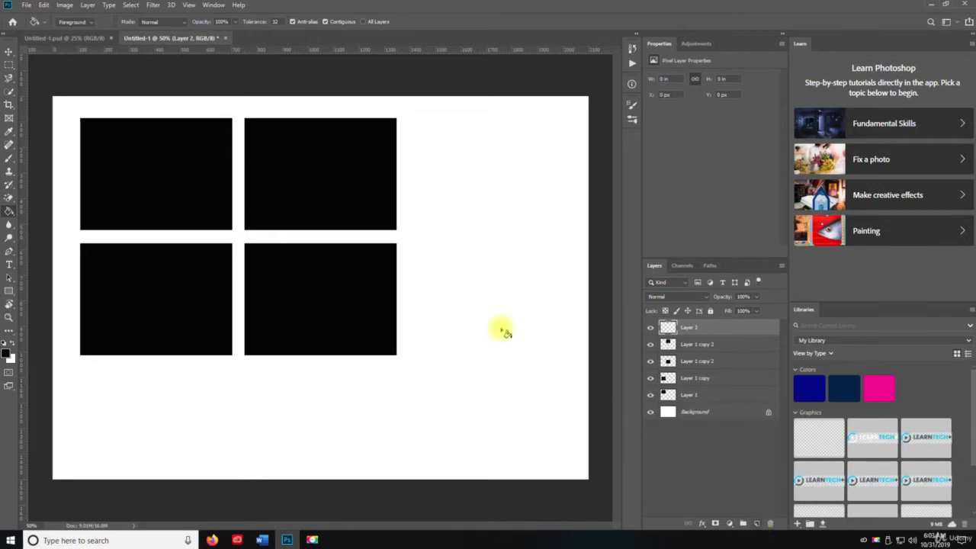
{"action": "key", "text": "m"}
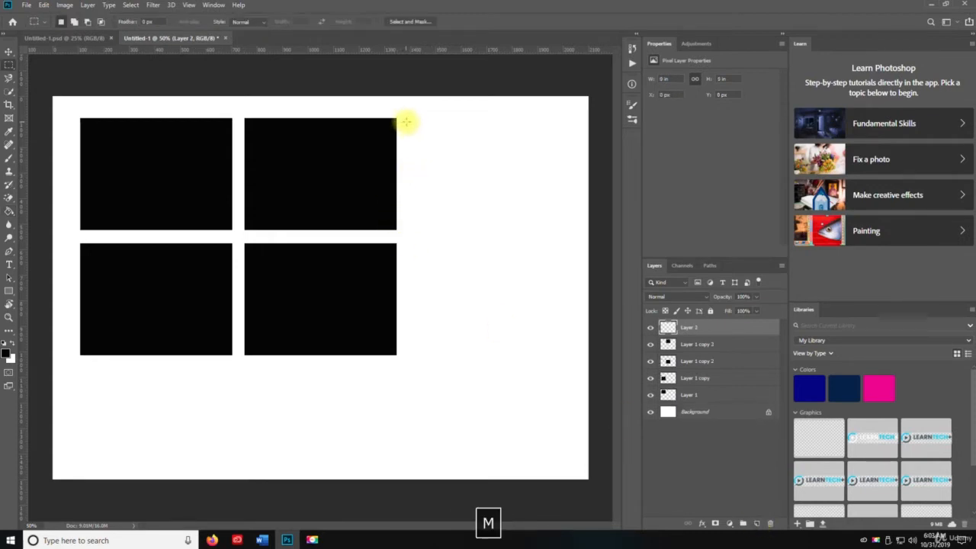
{"action": "left_click_drag", "start_coordinate": [408, 118], "coordinate": [443, 354]}
{"action": "key", "text": "g"}
{"action": "left_click", "coordinate": [434, 338]}
{"action": "key", "text": "ctrl+d"}
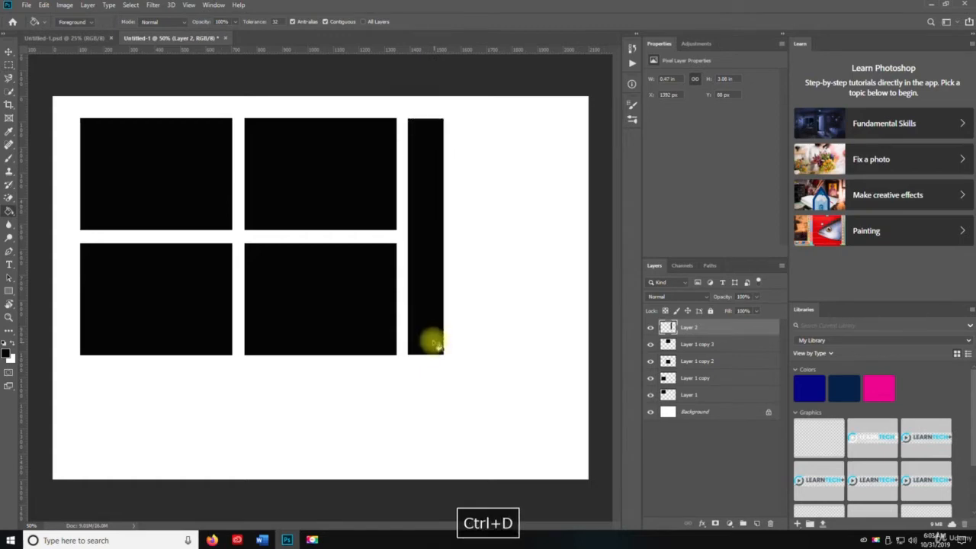
{"action": "key", "text": "v"}
{"action": "left_click_drag", "start_coordinate": [422, 257], "coordinate": [470, 254]}
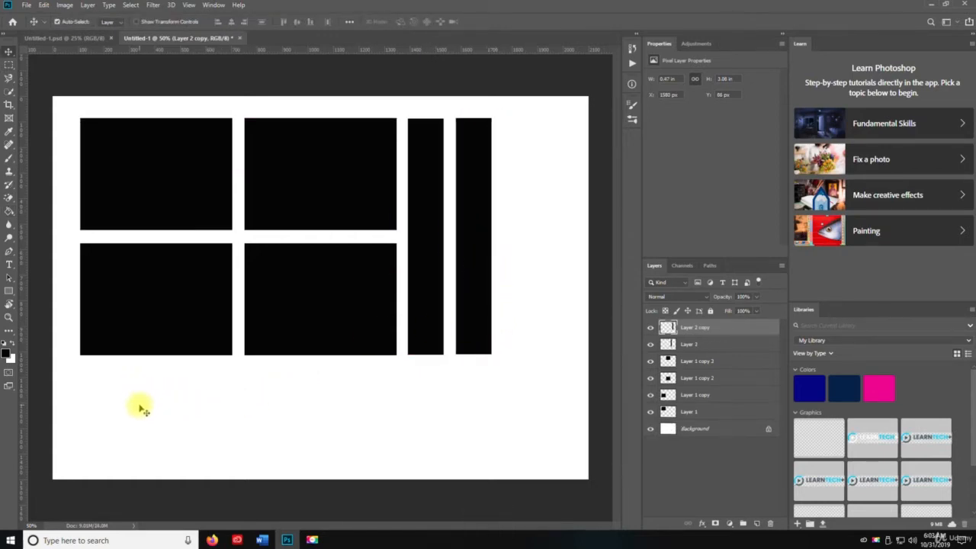
Step: On a new layer, make a black horizontal bar about 5.37 × 0.27 in spanning beneath the grid and both strips, and clear the selection
{"action": "key", "text": "m"}
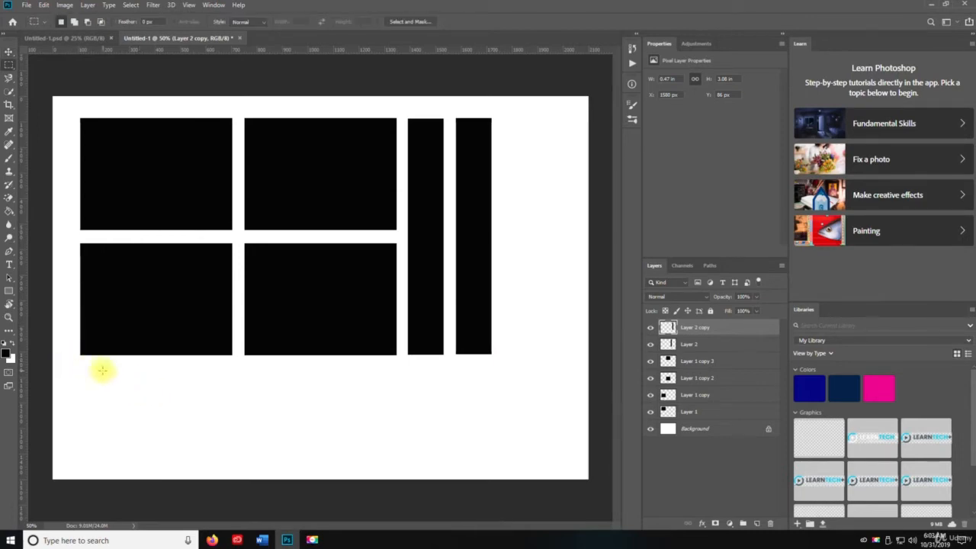
{"action": "left_click", "coordinate": [756, 524]}
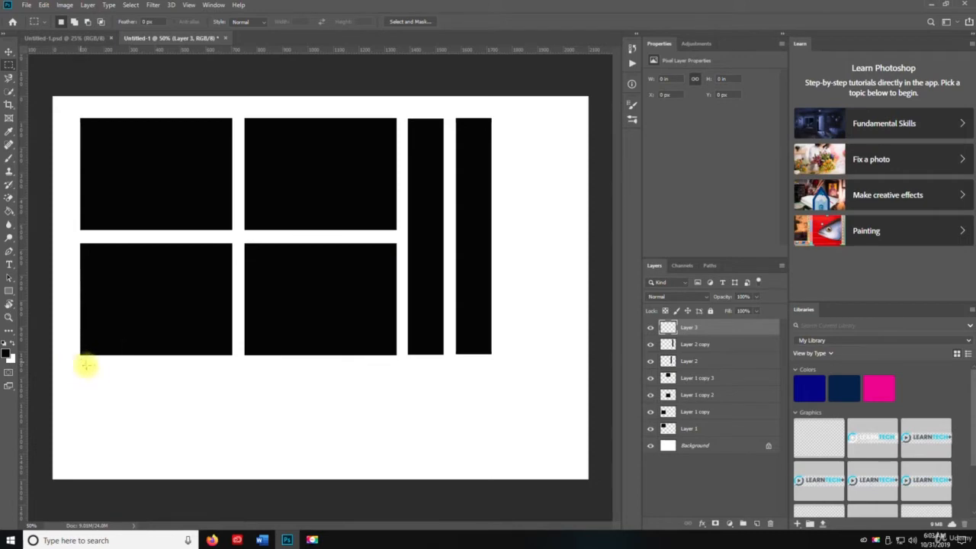
{"action": "mouse_move", "coordinate": [82, 363]}
{"action": "left_mouse_down"}
{"action": "mouse_move", "coordinate": [233, 384]}
{"action": "mouse_move", "coordinate": [491, 382]}
{"action": "left_mouse_up"}
{"action": "key", "text": "g"}
{"action": "left_click", "coordinate": [484, 376]}
{"action": "key", "text": "ctrl+d"}
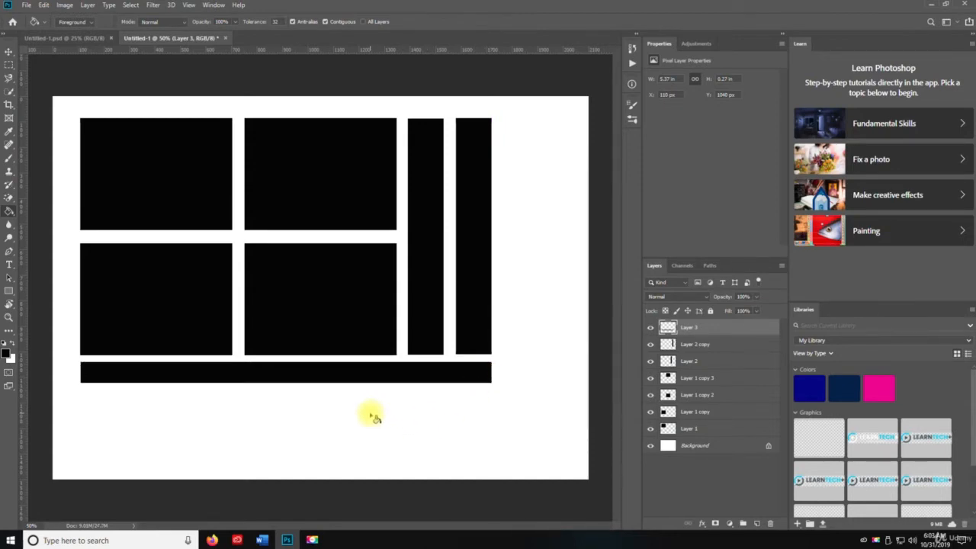
Step: Switch to the Elliptical Marquee tool
{"action": "left_click", "coordinate": [9, 66]}
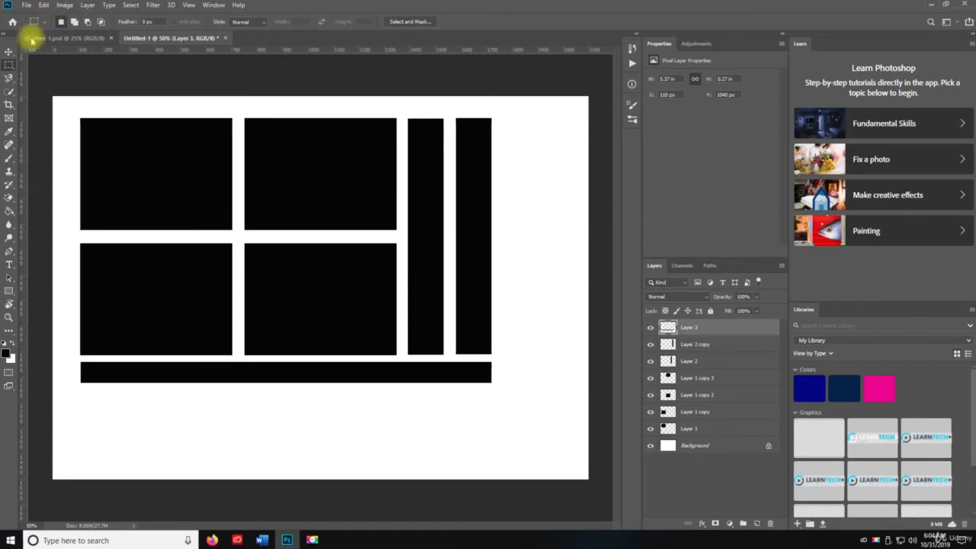
{"action": "right_click", "coordinate": [9, 67]}
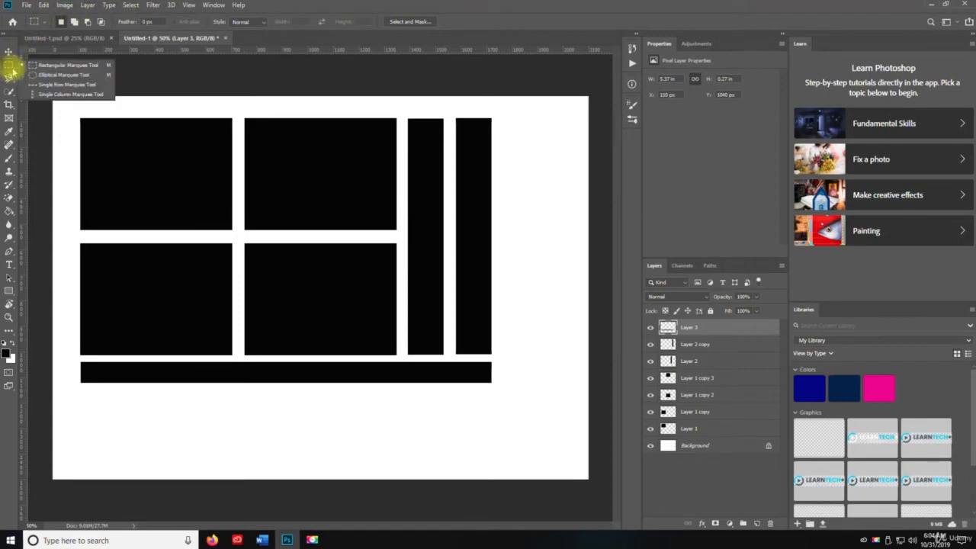
{"action": "left_click", "coordinate": [71, 76]}
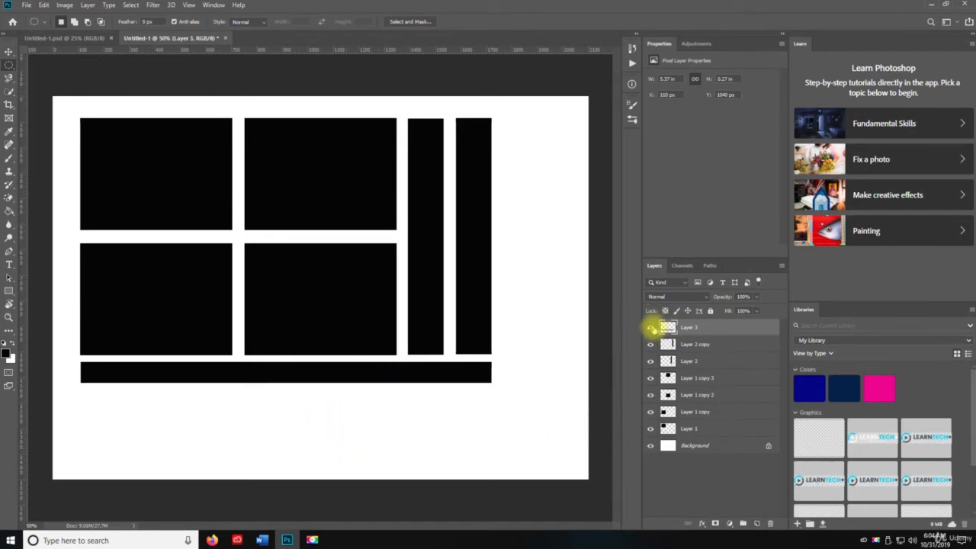
Step: Try different ways of hiding and showing all the black shape layers at once, leaving the Background layer visible
{"action": "left_click_drag", "start_coordinate": [651, 330], "coordinate": [653, 434]}
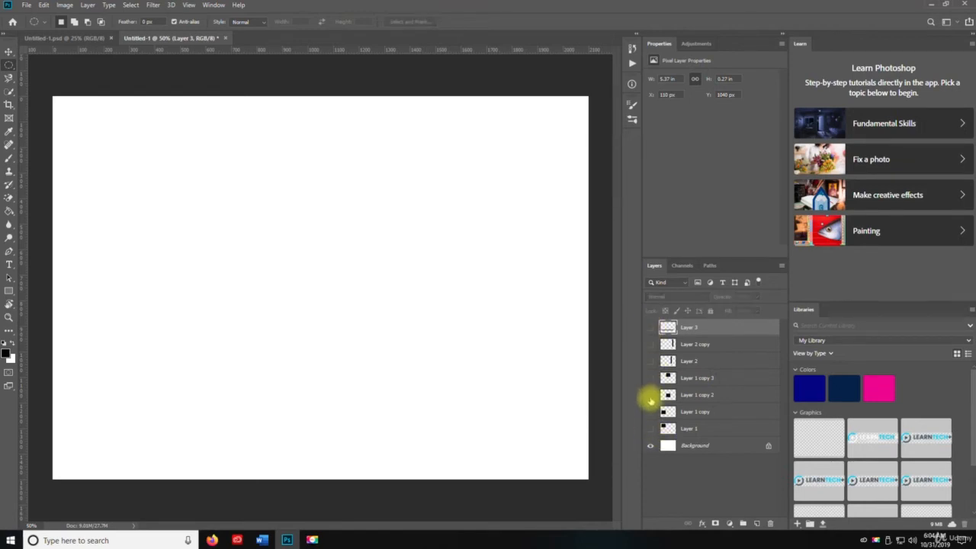
{"action": "left_click_drag", "start_coordinate": [650, 329], "coordinate": [653, 435]}
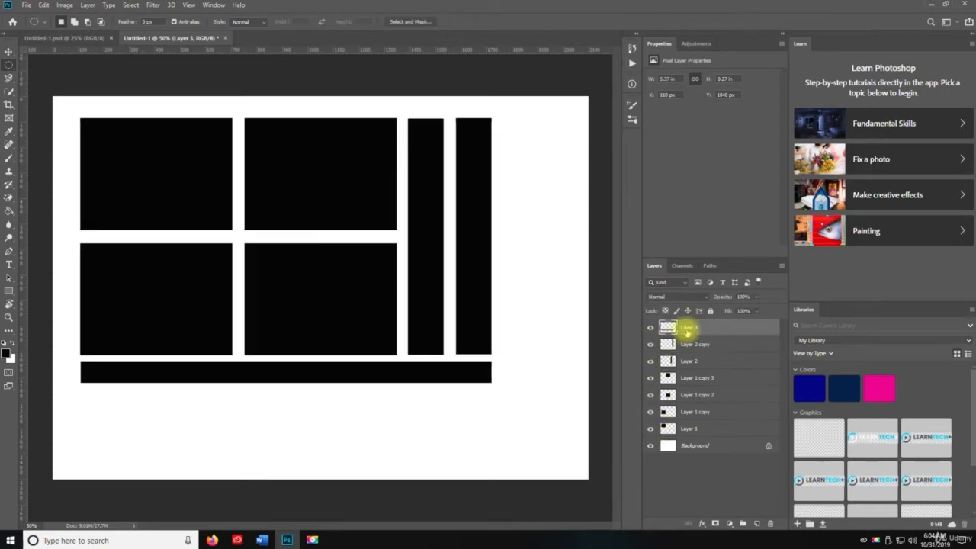
{"action": "left_click", "coordinate": [696, 430], "text": "shift"}
{"action": "left_click", "coordinate": [651, 329]}
{"action": "left_click", "coordinate": [650, 329]}
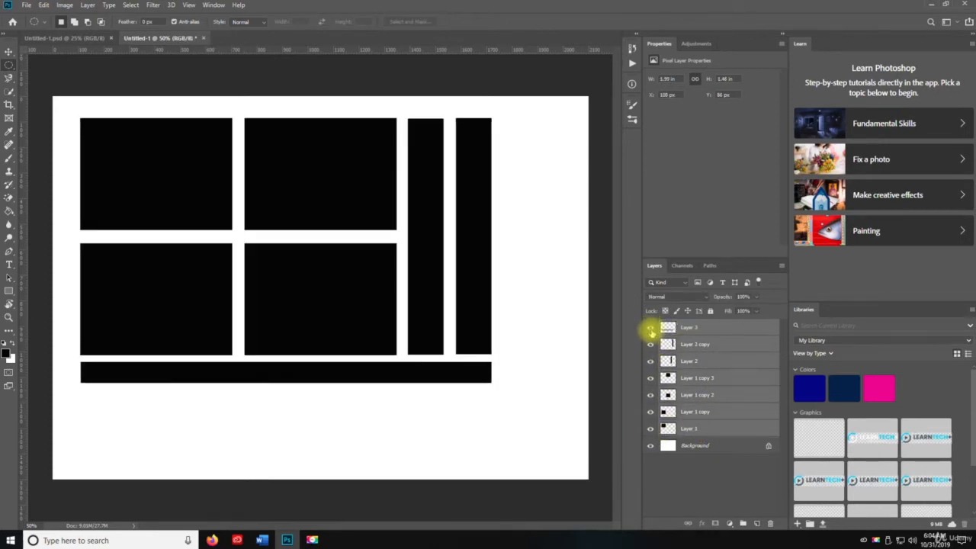
{"action": "right_click", "coordinate": [682, 328]}
{"action": "left_click", "coordinate": [680, 328]}
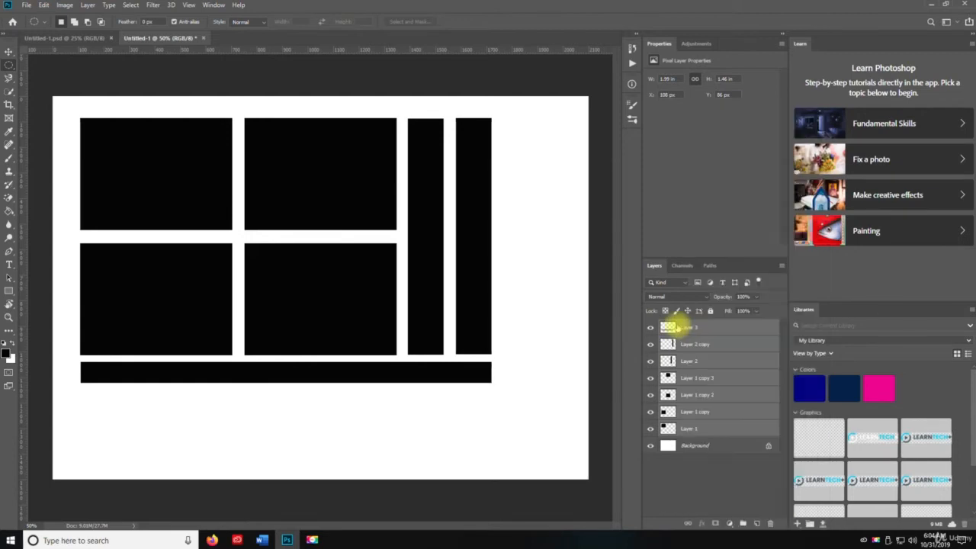
{"action": "left_click_drag", "start_coordinate": [651, 328], "coordinate": [646, 396]}
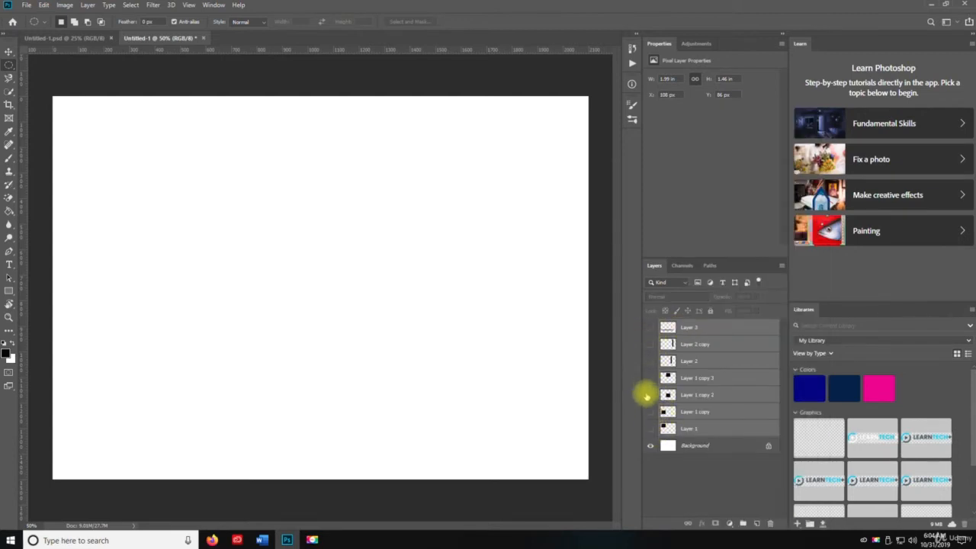
{"action": "left_click", "coordinate": [678, 472]}
{"action": "left_click_drag", "start_coordinate": [650, 330], "coordinate": [649, 430]}
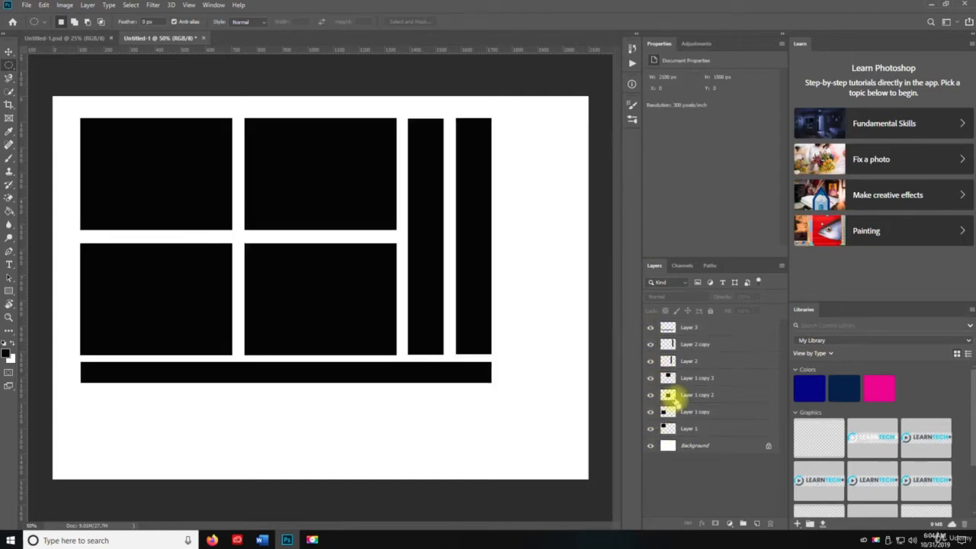
{"action": "key", "text": "ctrl+slash"}
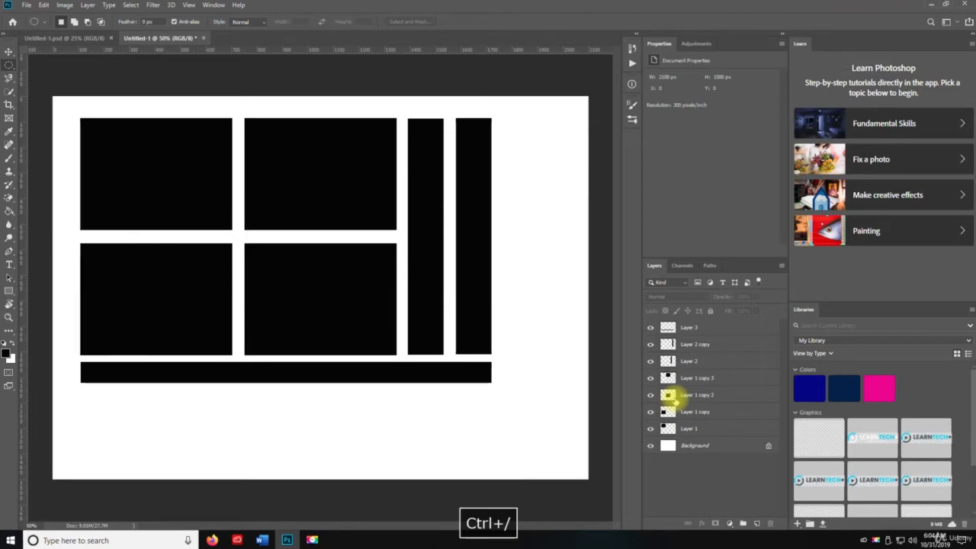
{"action": "key", "text": "ctrl+semicolon"}
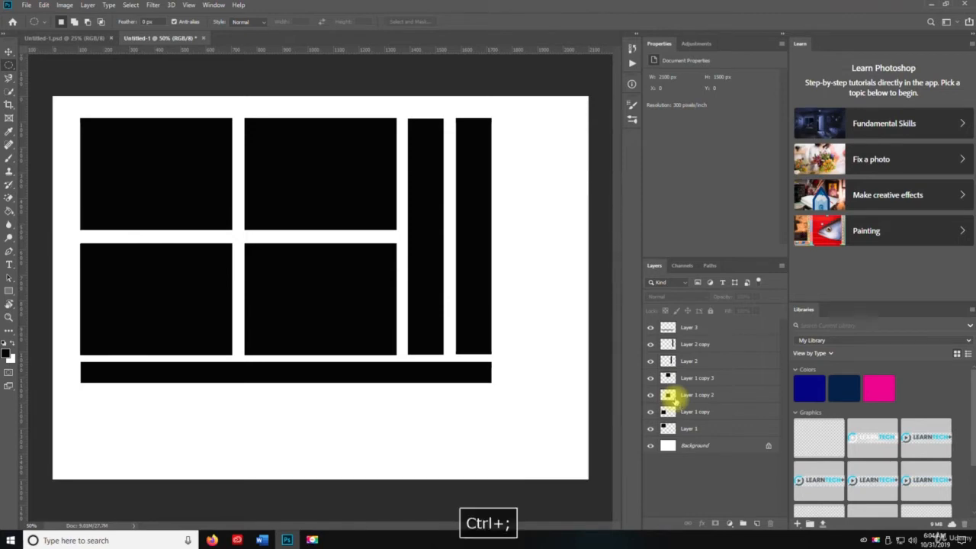
Step: Hide all the black shape layers above the Background and add a new empty layer
{"action": "left_click_drag", "start_coordinate": [651, 328], "coordinate": [650, 429]}
{"action": "key", "text": "v"}
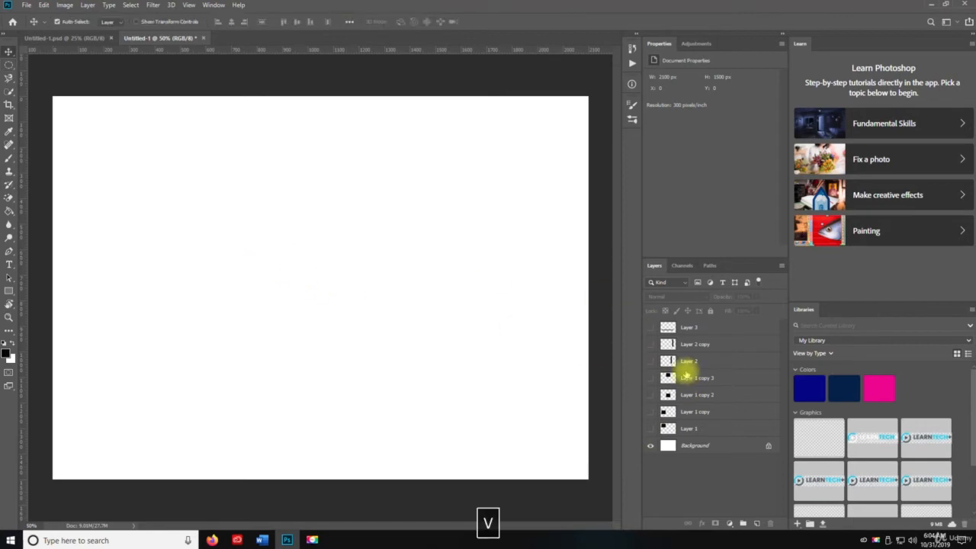
{"action": "left_click", "coordinate": [755, 523]}
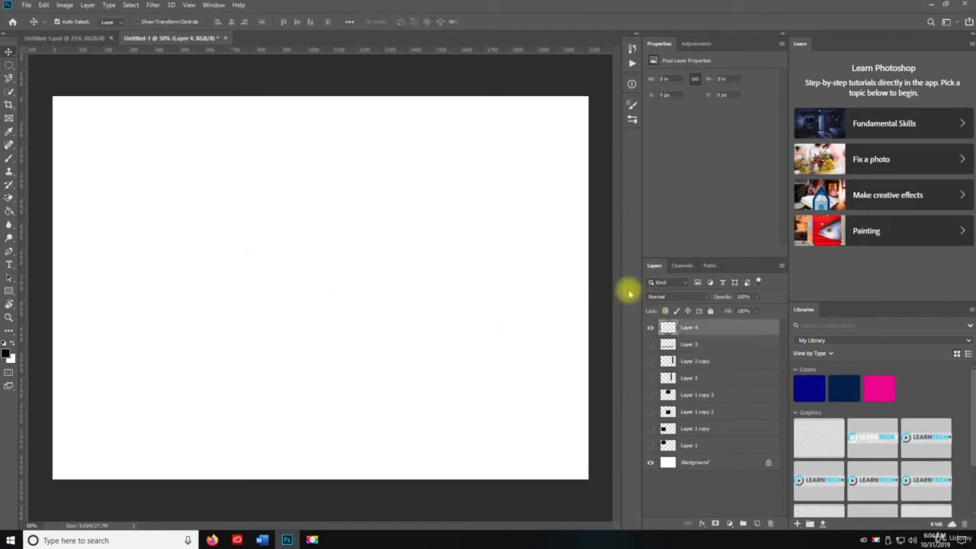
Step: Try a circular selection about 726 px wide in the canvas's upper-left area with the Elliptical Marquee tool, and clear it
{"action": "right_click", "coordinate": [8, 64]}
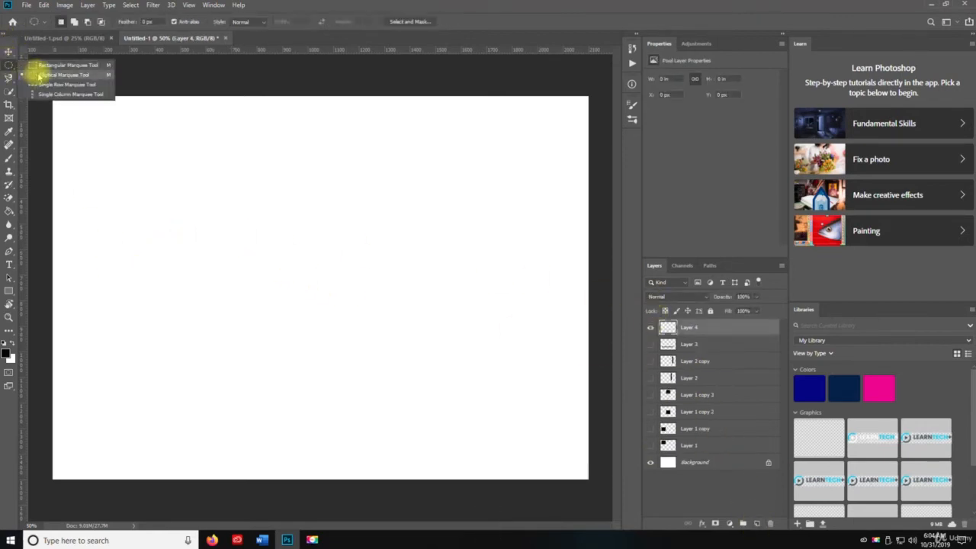
{"action": "left_click", "coordinate": [38, 75]}
{"action": "left_click_drag", "start_coordinate": [110, 128], "coordinate": [452, 314]}
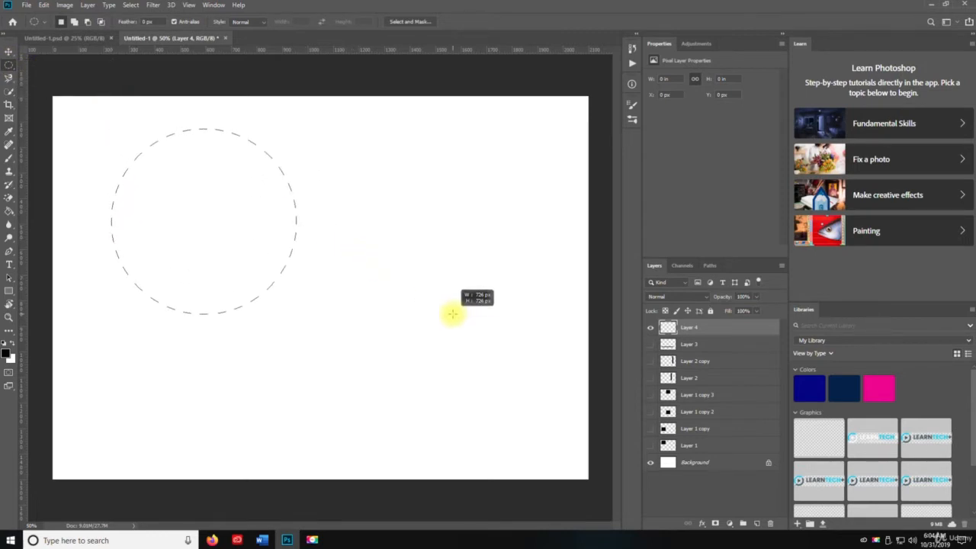
{"action": "right_click", "coordinate": [452, 314]}
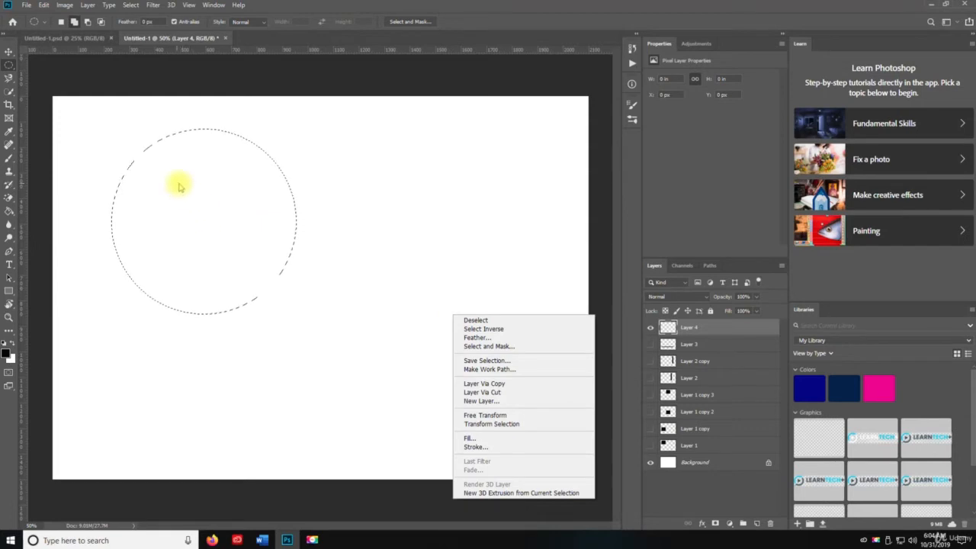
{"action": "key", "text": "ctrl+d"}
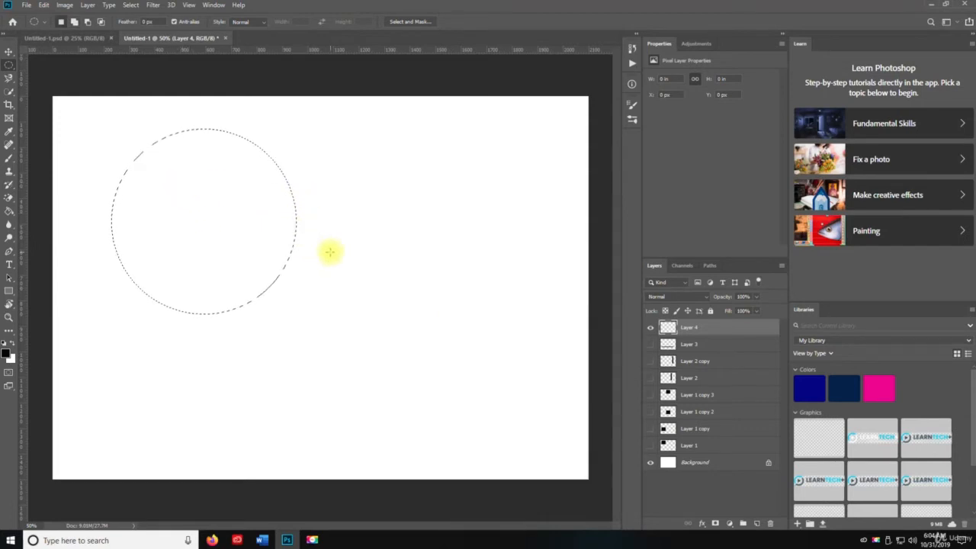
{"action": "left_click", "coordinate": [144, 147]}
Step: Make a circular selection about 900 px wide on the empty layer, fill it with black, and clear the selection
{"action": "left_click_drag", "start_coordinate": [134, 165], "coordinate": [514, 395]}
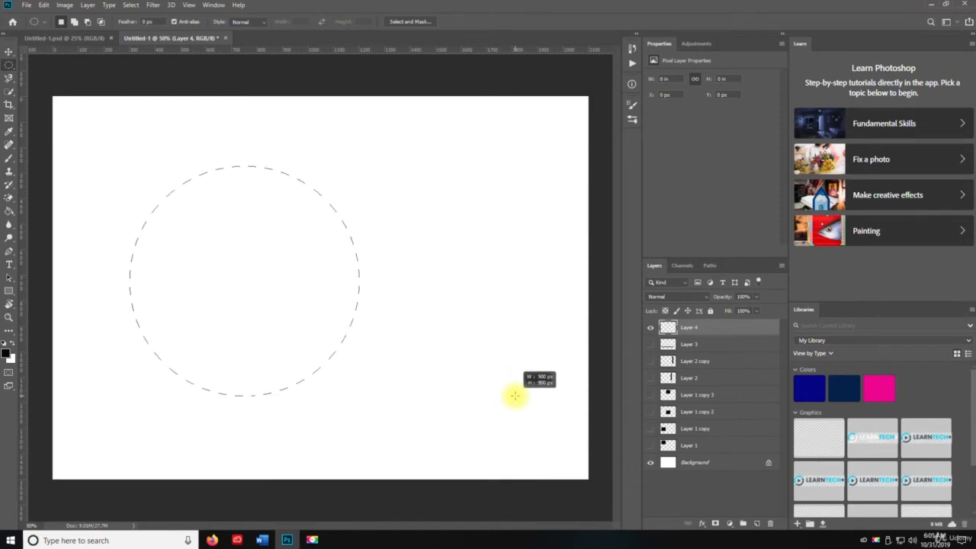
{"action": "left_click_drag", "start_coordinate": [515, 396], "coordinate": [516, 395]}
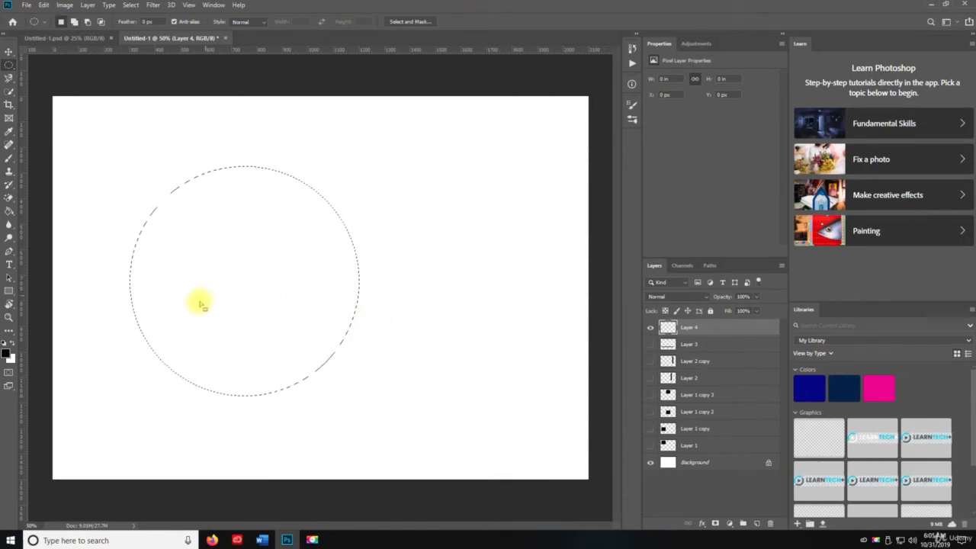
{"action": "key", "text": "g"}
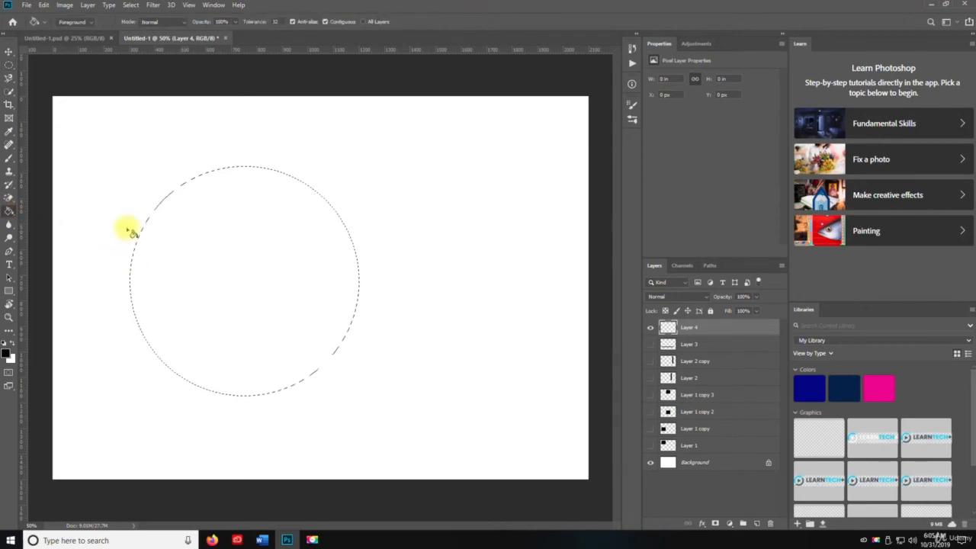
{"action": "left_click", "coordinate": [259, 260]}
{"action": "key", "text": "v"}
{"action": "key", "text": "ctrl+d"}
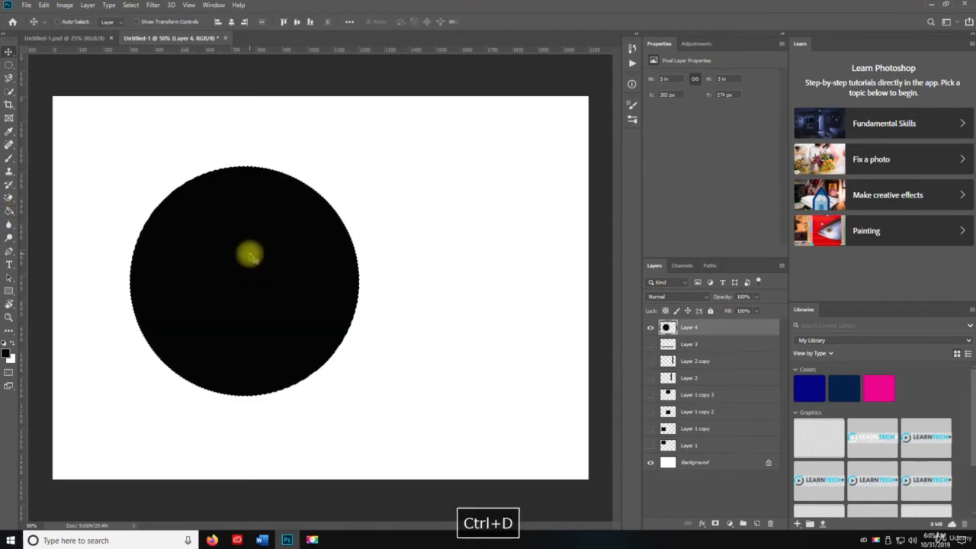
Step: Move the black circle to the canvas's upper-left corner area and place a duplicate of it to the lower right
{"action": "key", "text": "v"}
{"action": "left_click_drag", "start_coordinate": [254, 272], "coordinate": [427, 315]}
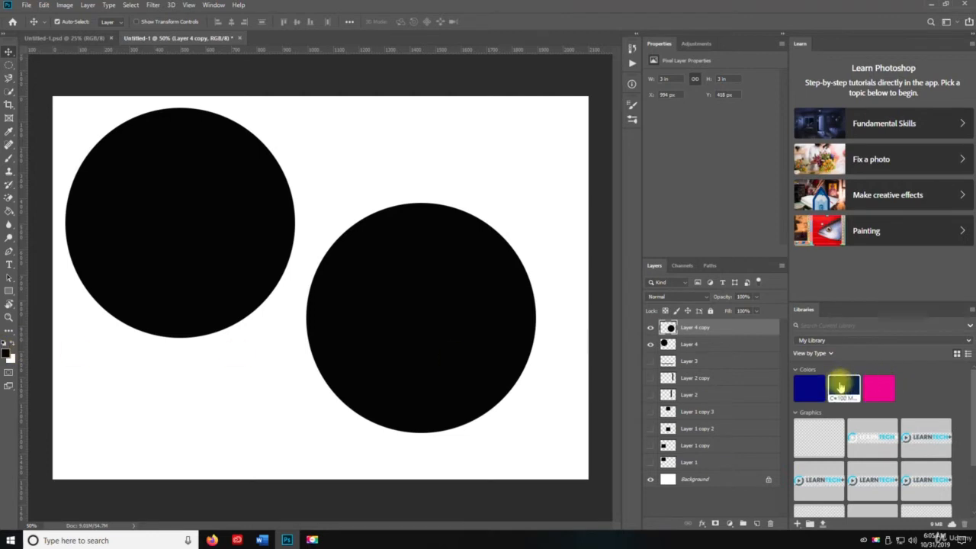
Step: Fill the duplicated circle with red (#d01818) and move it so it overlaps the black circle
{"action": "left_click", "coordinate": [8, 352]}
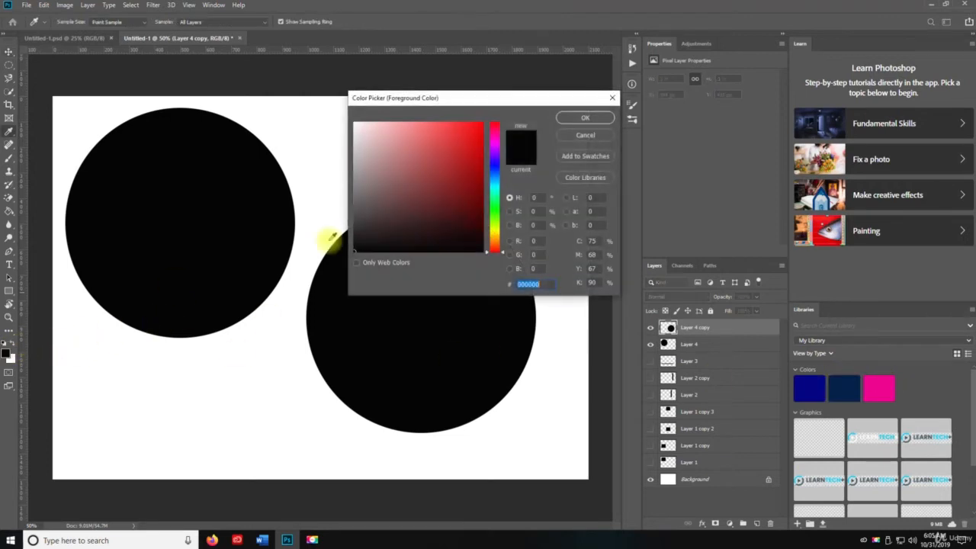
{"action": "left_click_drag", "start_coordinate": [403, 179], "coordinate": [462, 156]}
{"action": "left_click", "coordinate": [568, 118]}
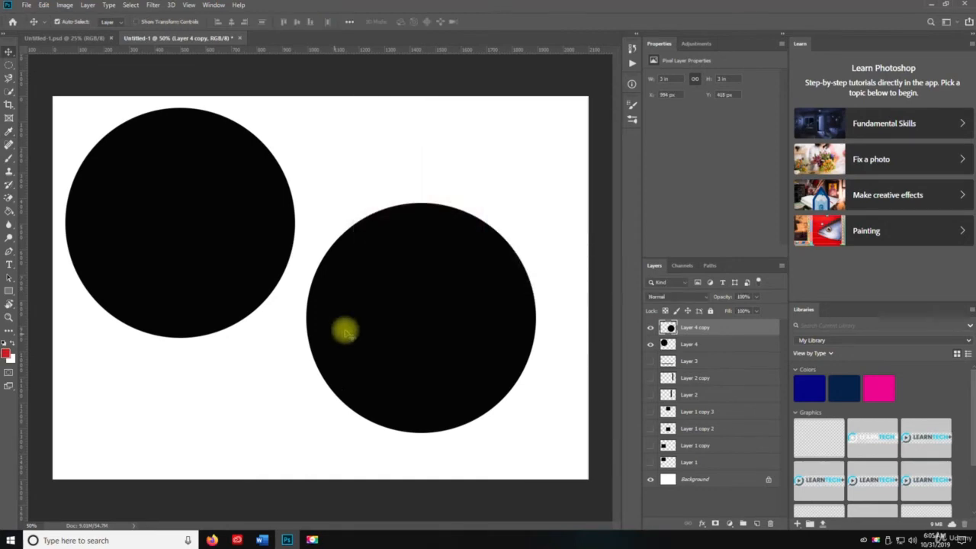
{"action": "key", "text": "g"}
{"action": "left_click", "coordinate": [417, 283]}
{"action": "key", "text": "v"}
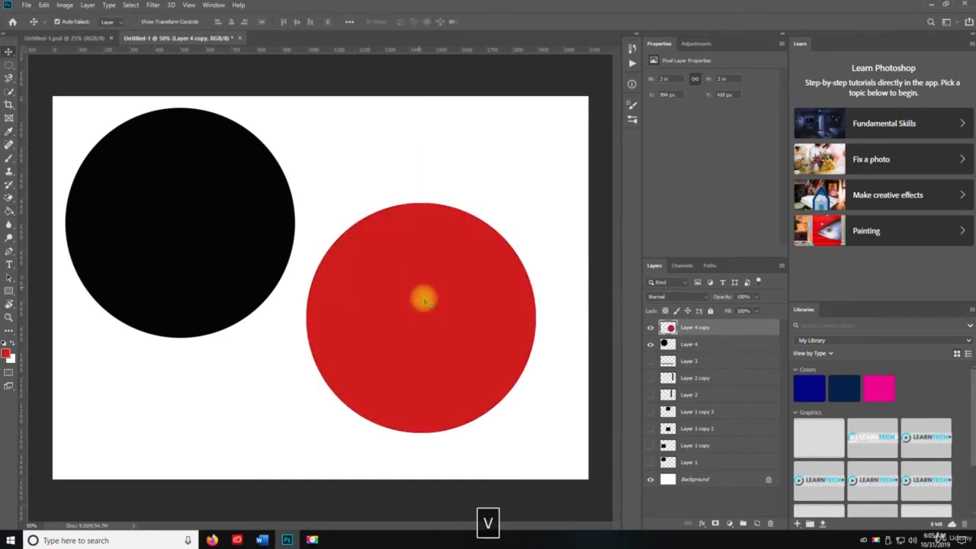
{"action": "left_click_drag", "start_coordinate": [422, 303], "coordinate": [260, 270]}
Step: Duplicate the black circle to the right, behind the red one, and fill the copy with blue (#1821d0)
{"action": "left_click", "coordinate": [688, 345]}
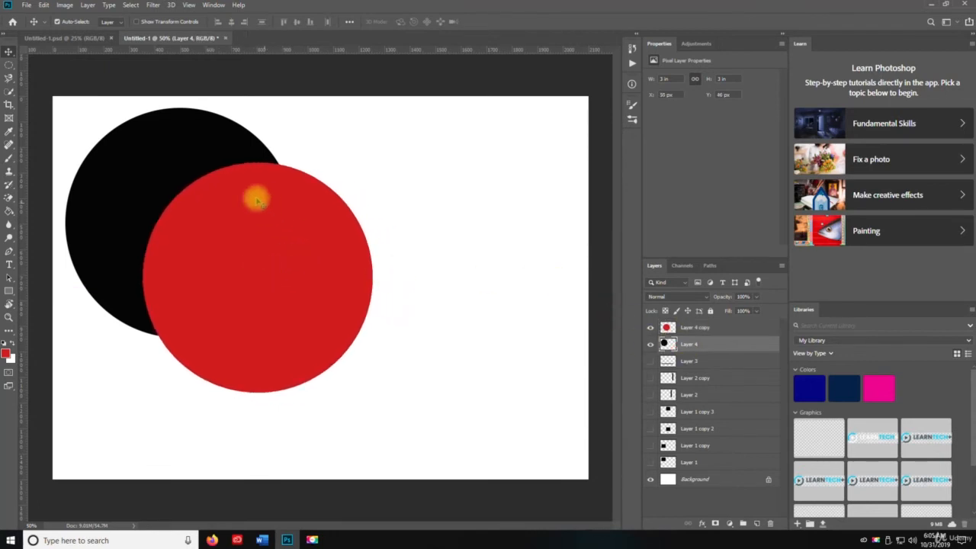
{"action": "left_click_drag", "start_coordinate": [144, 157], "coordinate": [345, 175]}
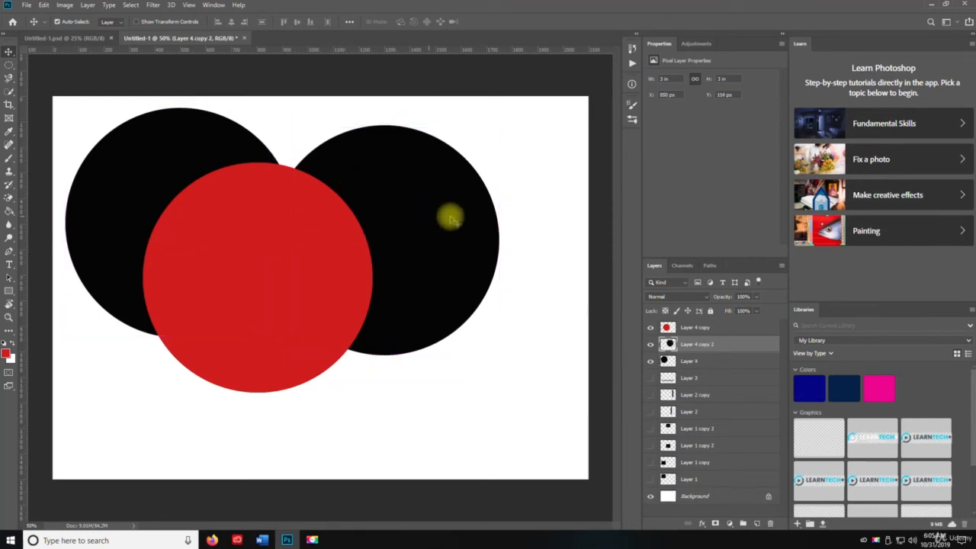
{"action": "left_click", "coordinate": [6, 351]}
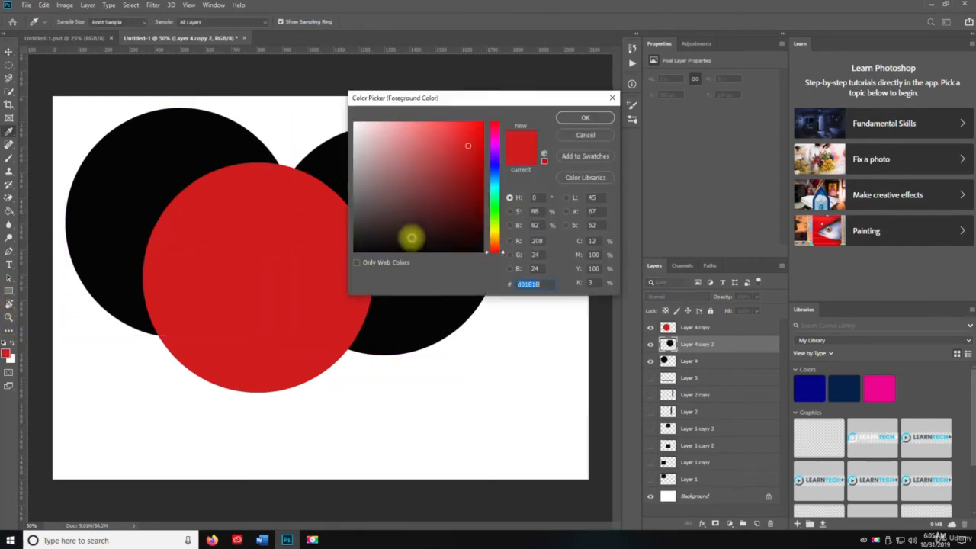
{"action": "mouse_move", "coordinate": [475, 170]}
{"action": "left_mouse_down"}
{"action": "mouse_move", "coordinate": [492, 157]}
{"action": "mouse_move", "coordinate": [489, 172]}
{"action": "left_mouse_up"}
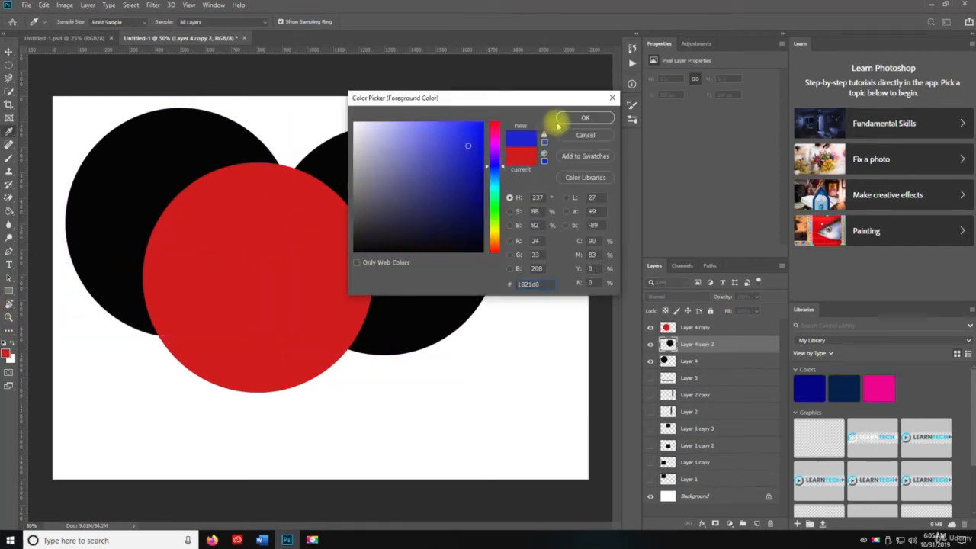
{"action": "left_click", "coordinate": [574, 118]}
{"action": "key", "text": "g"}
{"action": "left_click", "coordinate": [460, 221]}
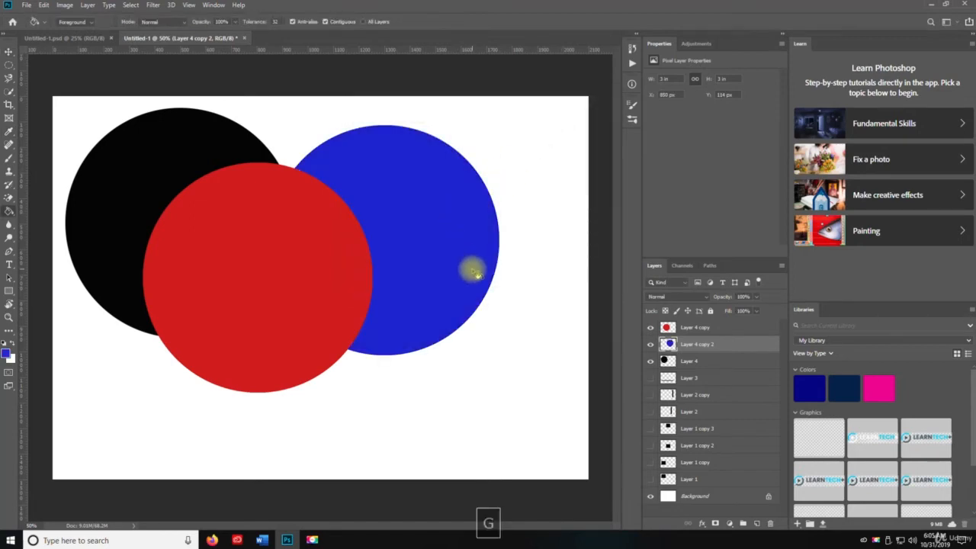
{"action": "key", "text": "v"}
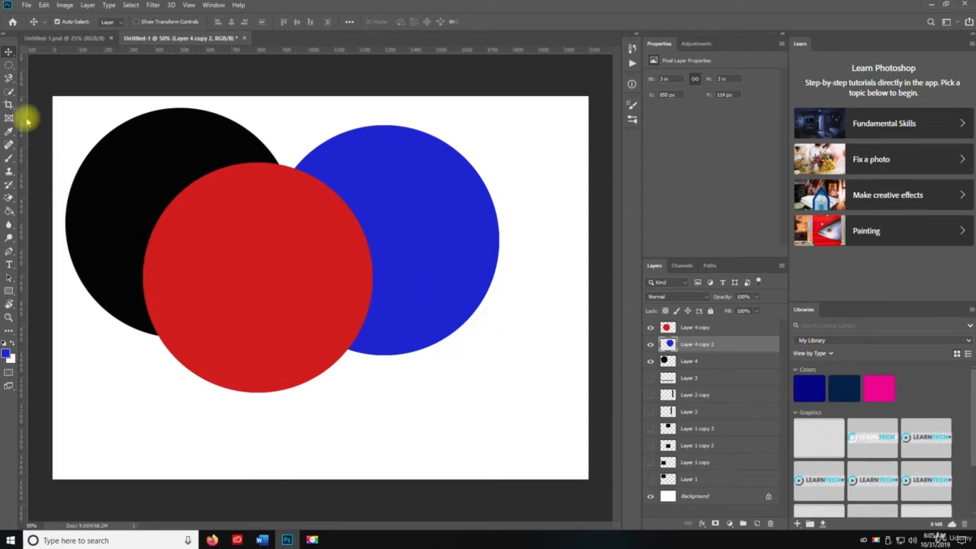
Step: On a new layer, make an elliptical selection about 1.38 × 0.61 in below the blue circle and fill it with dark green (#225911)
{"action": "left_click", "coordinate": [10, 66]}
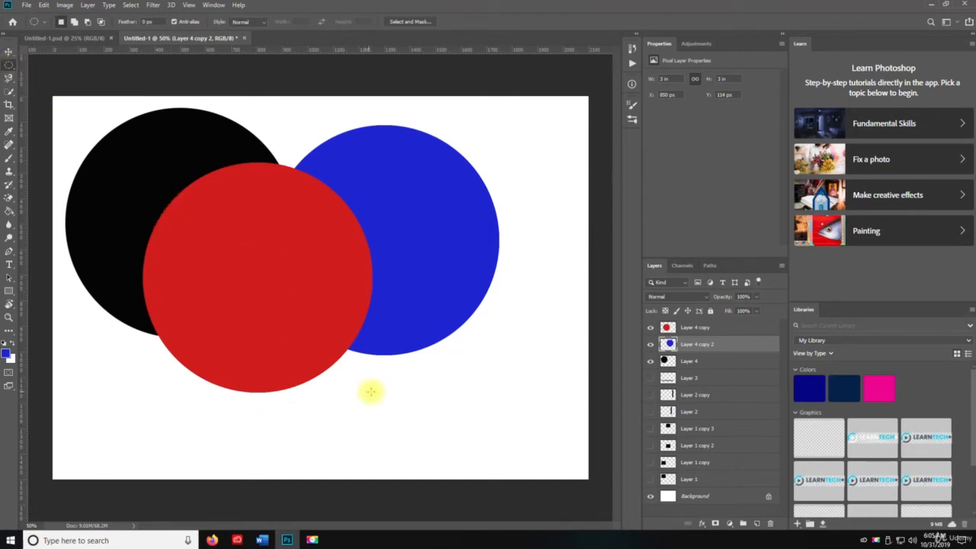
{"action": "left_click", "coordinate": [756, 522]}
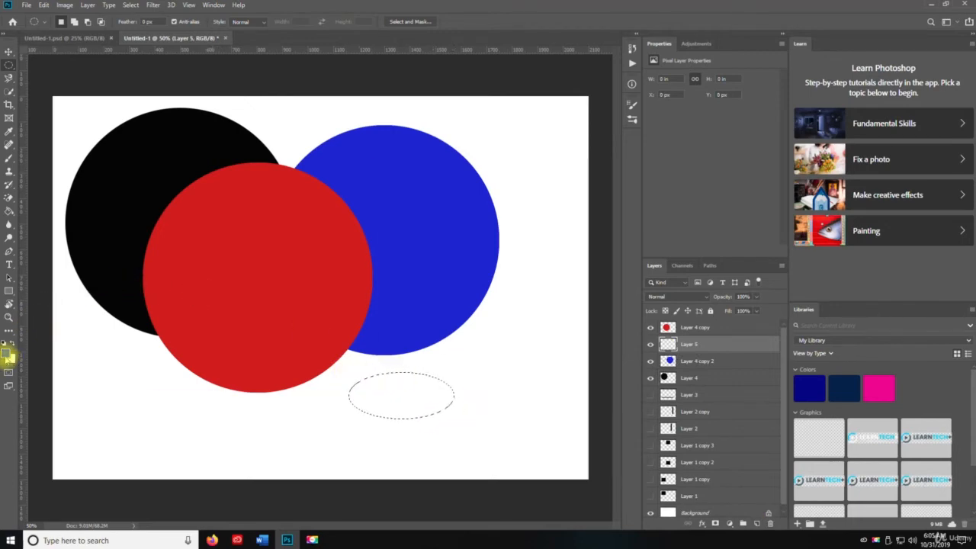
{"action": "left_click", "coordinate": [7, 352]}
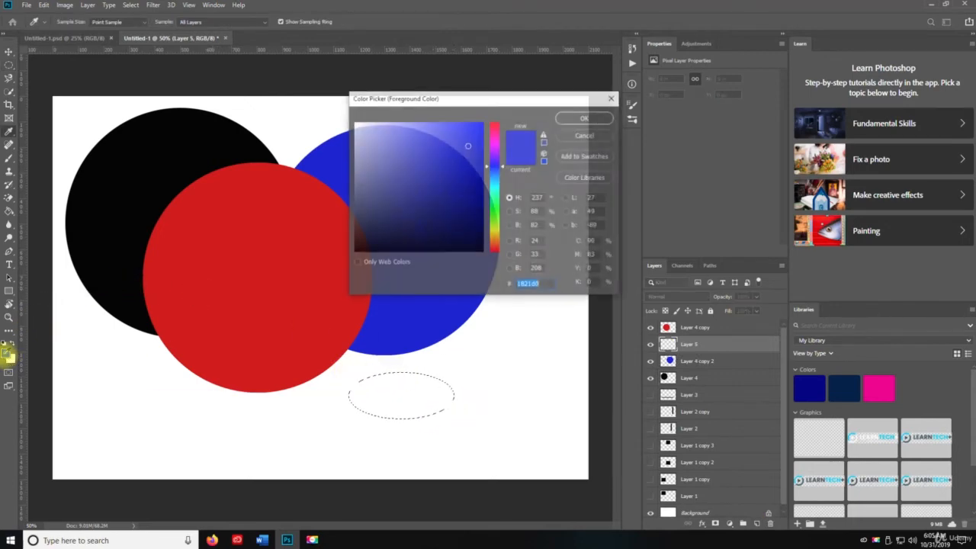
{"action": "left_click", "coordinate": [495, 215]}
{"action": "mouse_move", "coordinate": [455, 176]}
{"action": "left_mouse_down"}
{"action": "mouse_move", "coordinate": [434, 167]}
{"action": "mouse_move", "coordinate": [433, 191]}
{"action": "mouse_move", "coordinate": [458, 221]}
{"action": "mouse_move", "coordinate": [458, 206]}
{"action": "left_mouse_up"}
{"action": "left_click", "coordinate": [563, 120]}
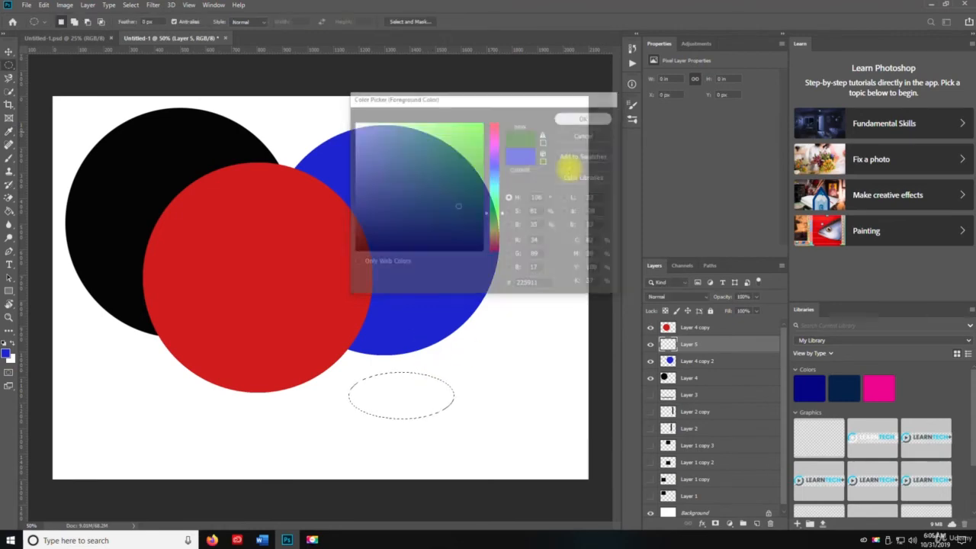
{"action": "key", "text": "g"}
{"action": "left_click", "coordinate": [399, 393]}
{"action": "key", "text": "v"}
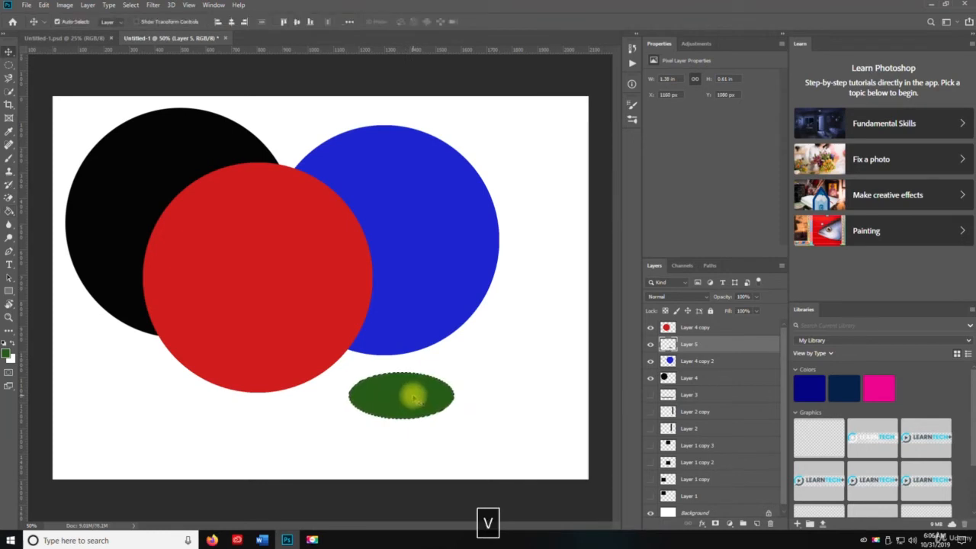
Step: Duplicate the green ellipse slightly down and to the right, and fill the copy with yellow
{"action": "left_click_drag", "start_coordinate": [401, 396], "coordinate": [437, 425]}
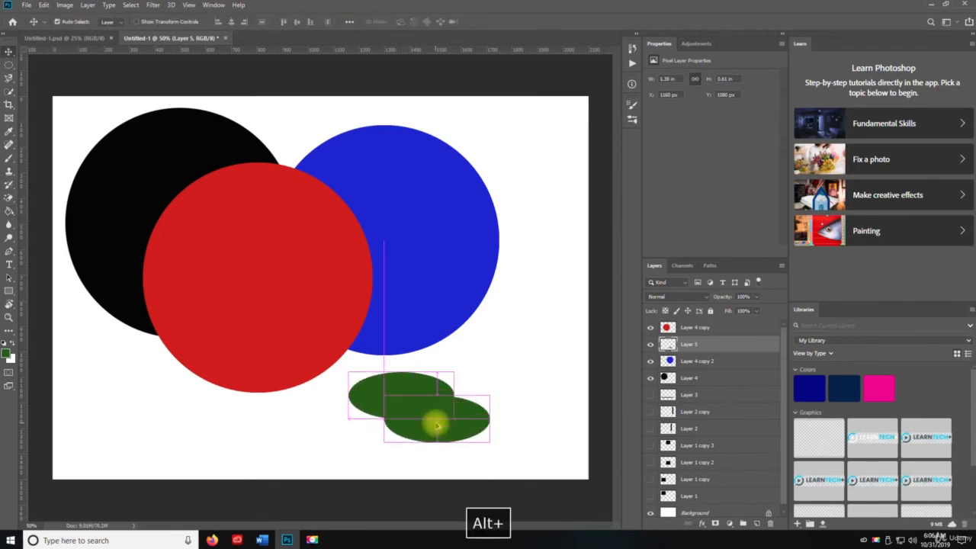
{"action": "left_click", "coordinate": [7, 352]}
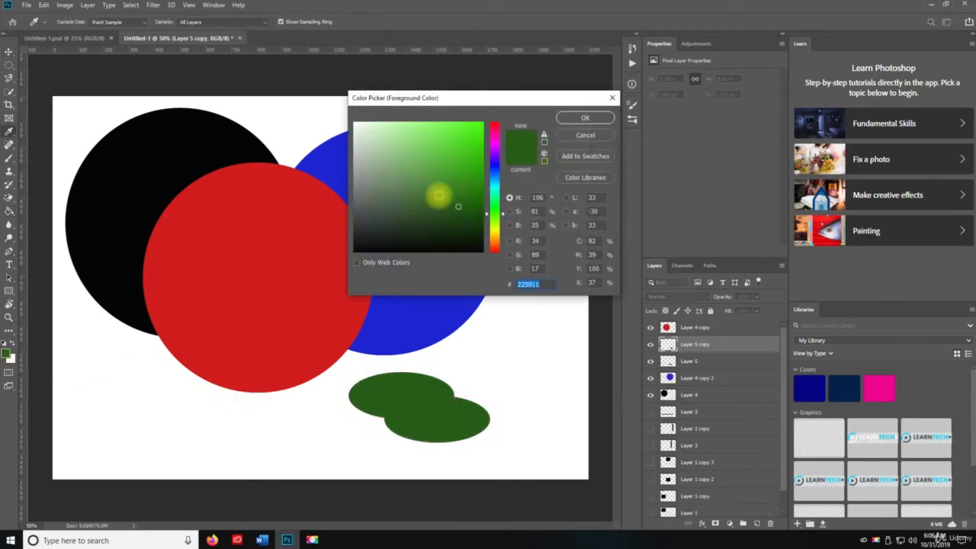
{"action": "mouse_move", "coordinate": [488, 214]}
{"action": "left_mouse_down"}
{"action": "mouse_move", "coordinate": [489, 235]}
{"action": "mouse_move", "coordinate": [450, 145]}
{"action": "left_mouse_up"}
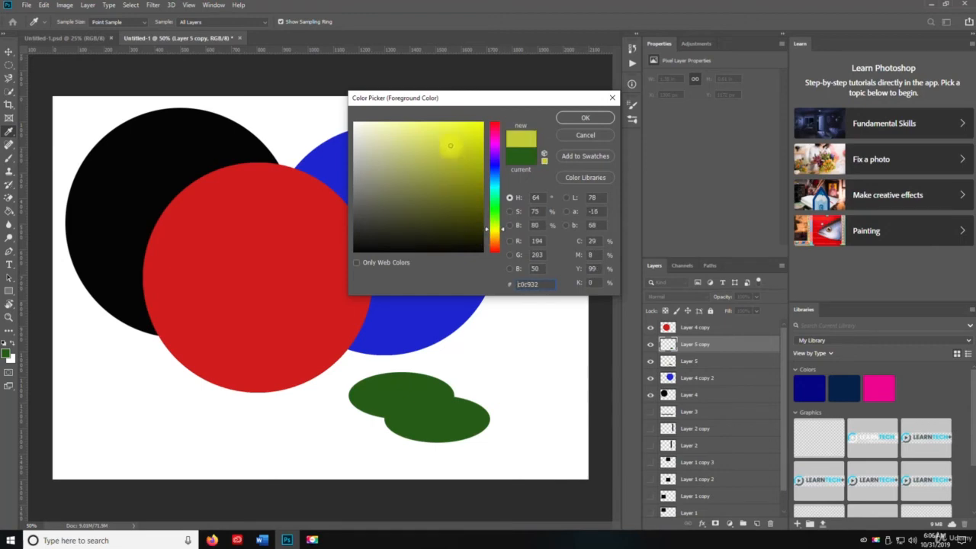
{"action": "left_click", "coordinate": [585, 118]}
{"action": "key", "text": "g"}
{"action": "left_click", "coordinate": [462, 418]}
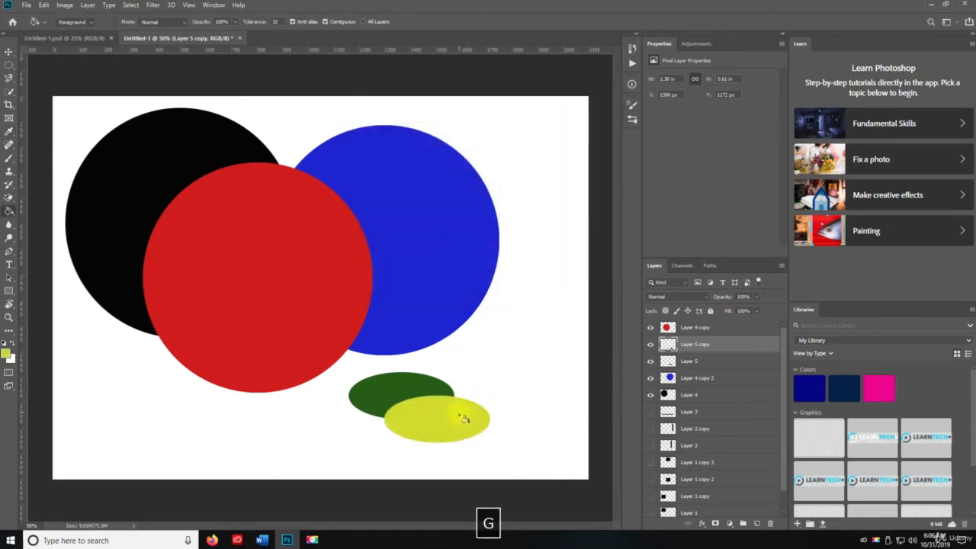
{"action": "key", "text": "v"}
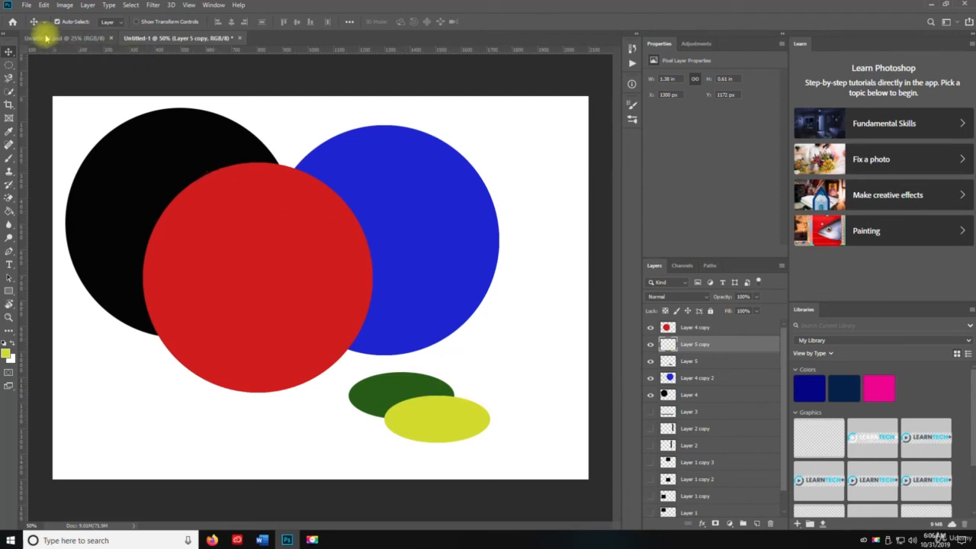
Step: Place a Single Row Marquee selection across the canvas just below the yellow ellipse
{"action": "right_click", "coordinate": [7, 70]}
{"action": "left_click", "coordinate": [66, 88]}
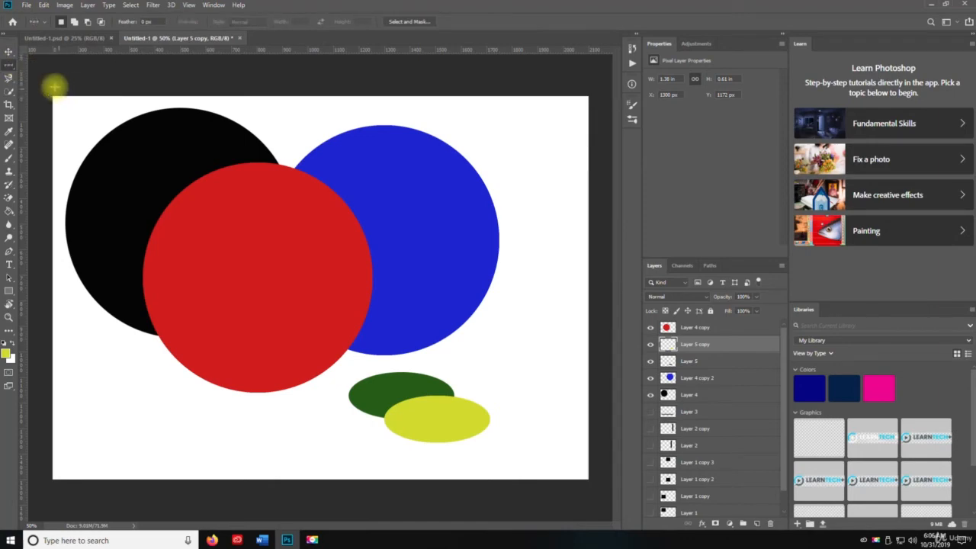
{"action": "right_click", "coordinate": [10, 74]}
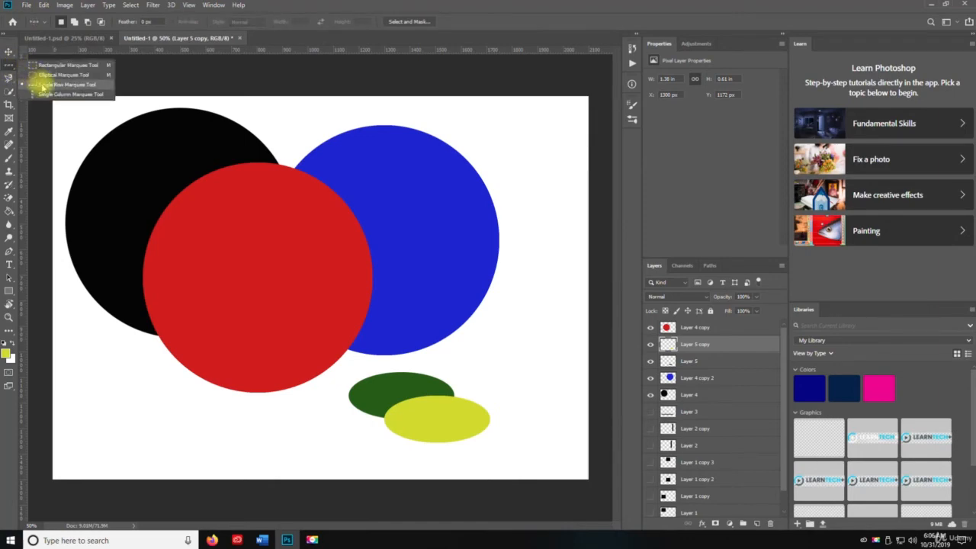
{"action": "left_click", "coordinate": [43, 86]}
{"action": "left_click", "coordinate": [74, 390]}
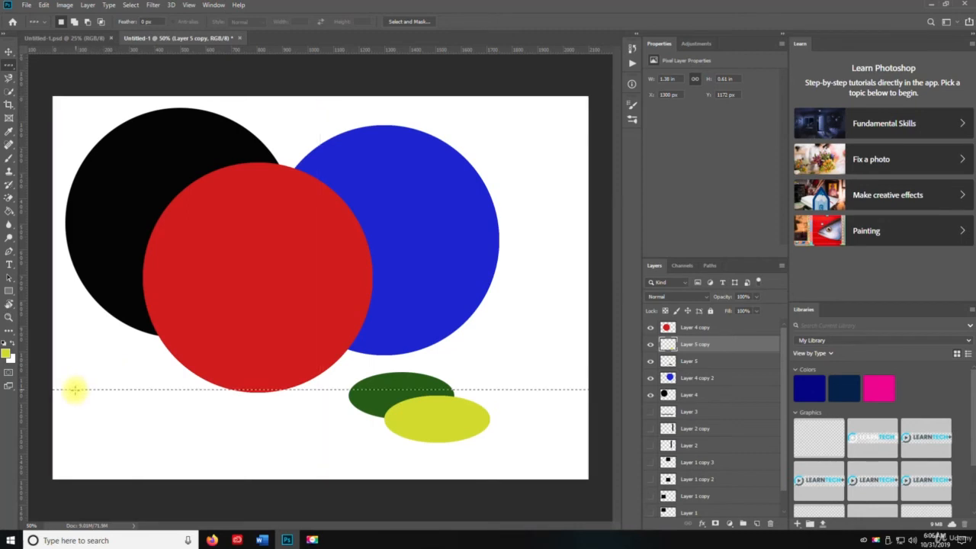
{"action": "left_click_drag", "start_coordinate": [75, 395], "coordinate": [107, 452]}
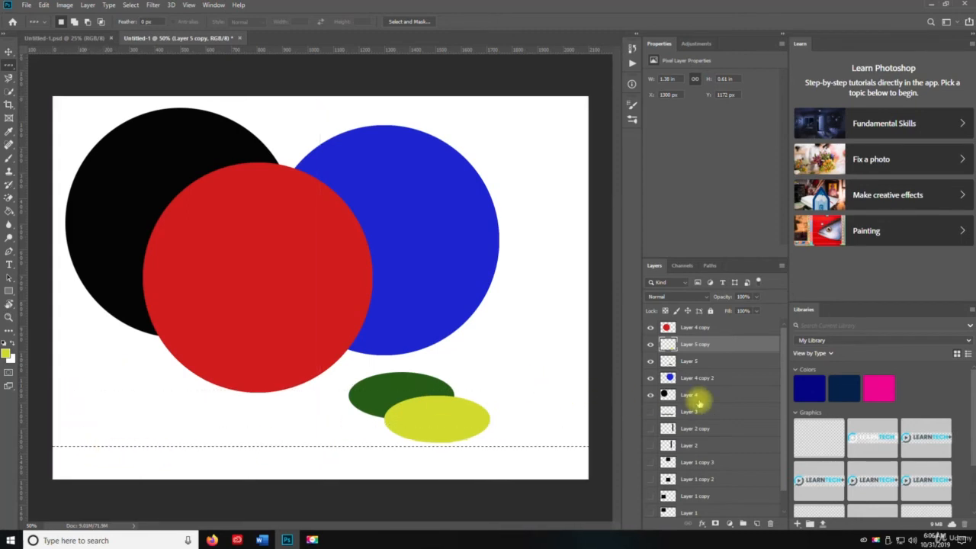
Step: Unlock the Background layer, delete a single pixel row near the canvas's bottom edge from it, and clear the selection
{"action": "scroll", "coordinate": [697, 399], "scroll_direction": "down", "scroll_amount": 1}
{"action": "left_click", "coordinate": [767, 509]}
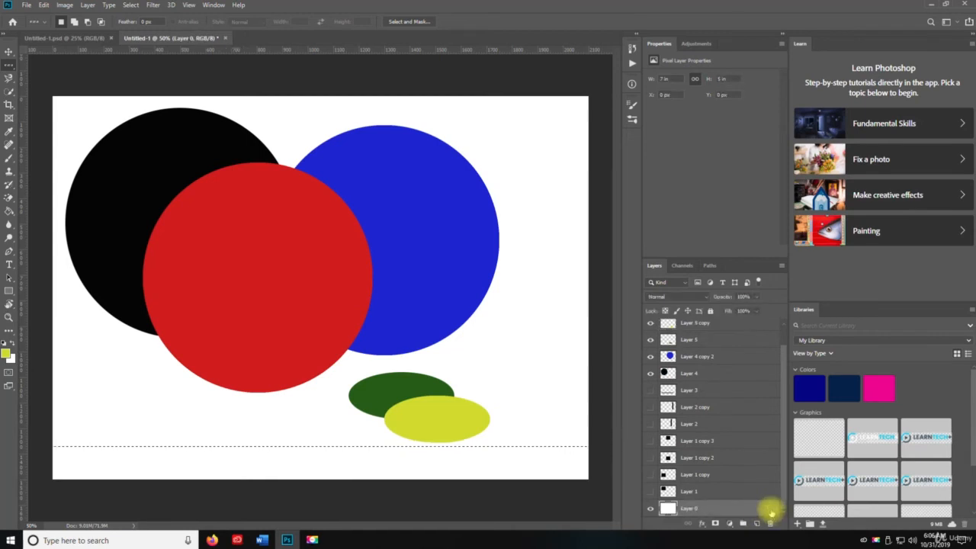
{"action": "left_click_drag", "start_coordinate": [319, 440], "coordinate": [281, 455]}
{"action": "key", "text": "Delete"}
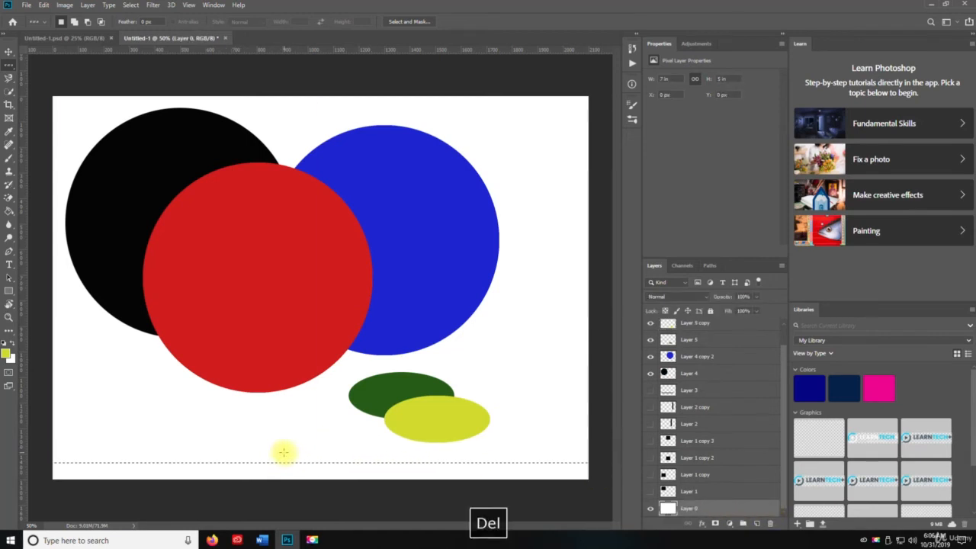
{"action": "key", "text": "ctrl+d"}
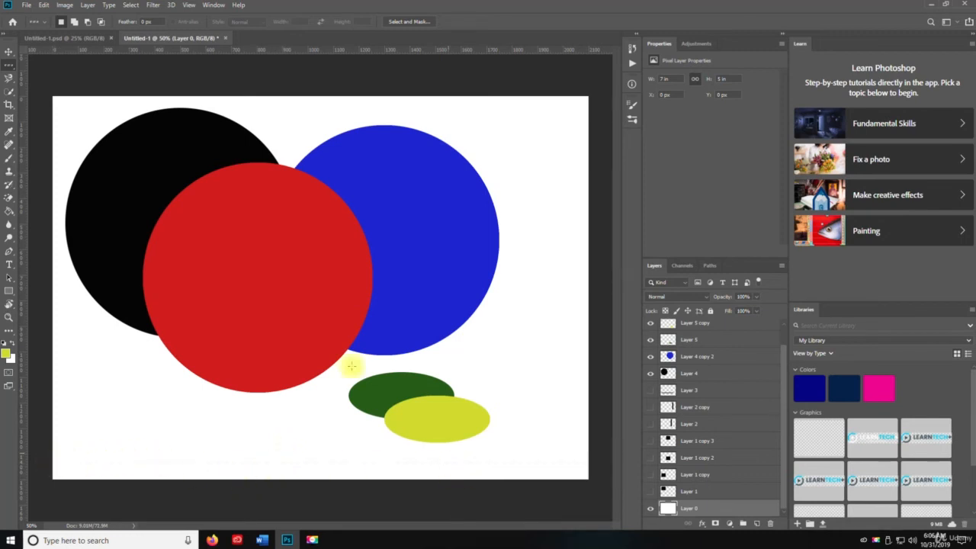
Step: Delete a single pixel column near the canvas's right edge from Layer 0 with the Single Column Marquee, and clear the selection
{"action": "right_click", "coordinate": [9, 67]}
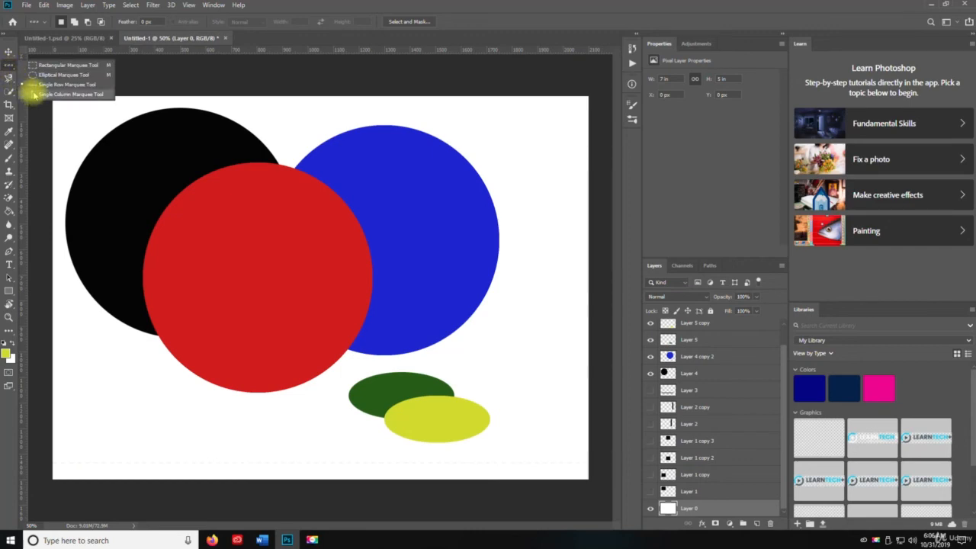
{"action": "left_click", "coordinate": [34, 95]}
{"action": "left_click", "coordinate": [555, 157]}
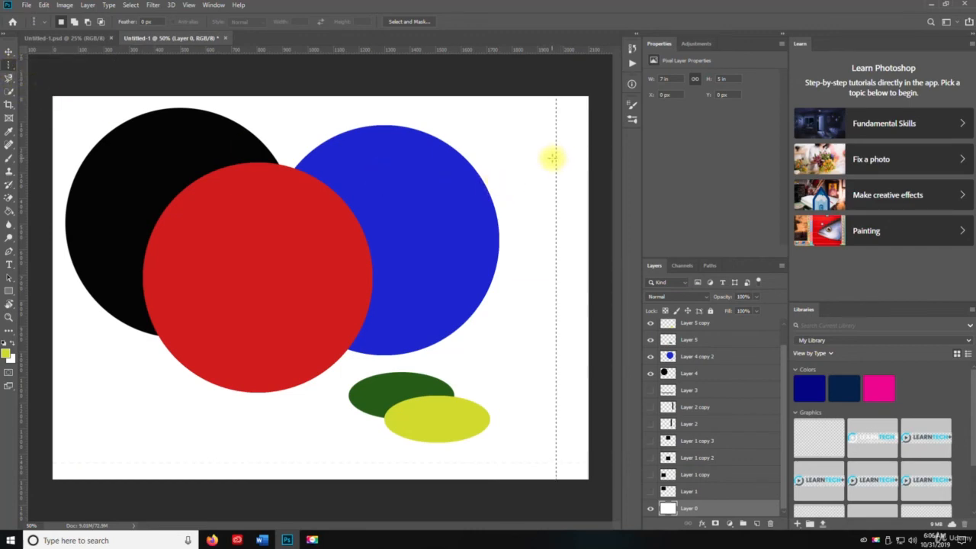
{"action": "key", "text": "Delete"}
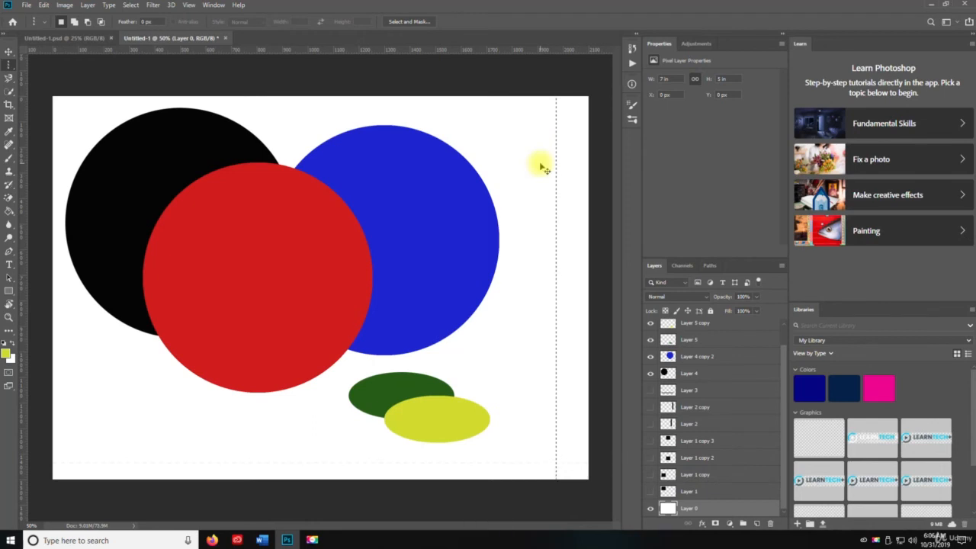
{"action": "key", "text": "ctrl+d"}
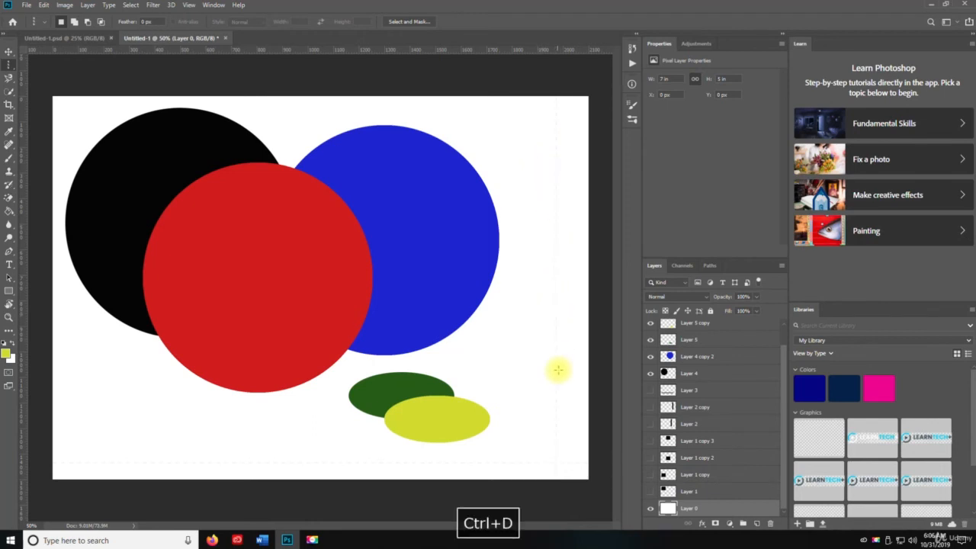
Step: Add a new empty layer and place it beneath Layer 0 in the layer stack
{"action": "key", "text": "z"}
{"action": "left_click_drag", "start_coordinate": [563, 430], "coordinate": [507, 362]}
{"action": "key", "text": "space"}
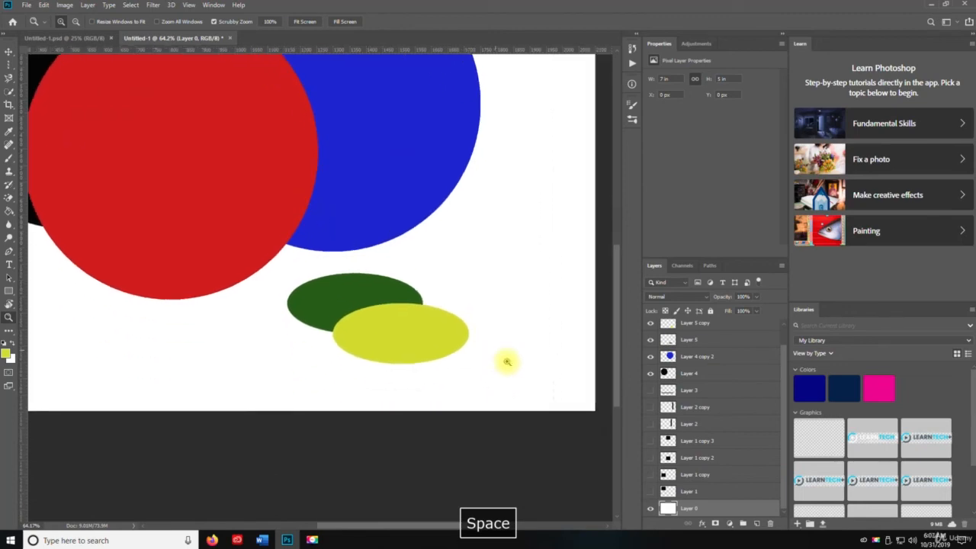
{"action": "left_click", "coordinate": [757, 524]}
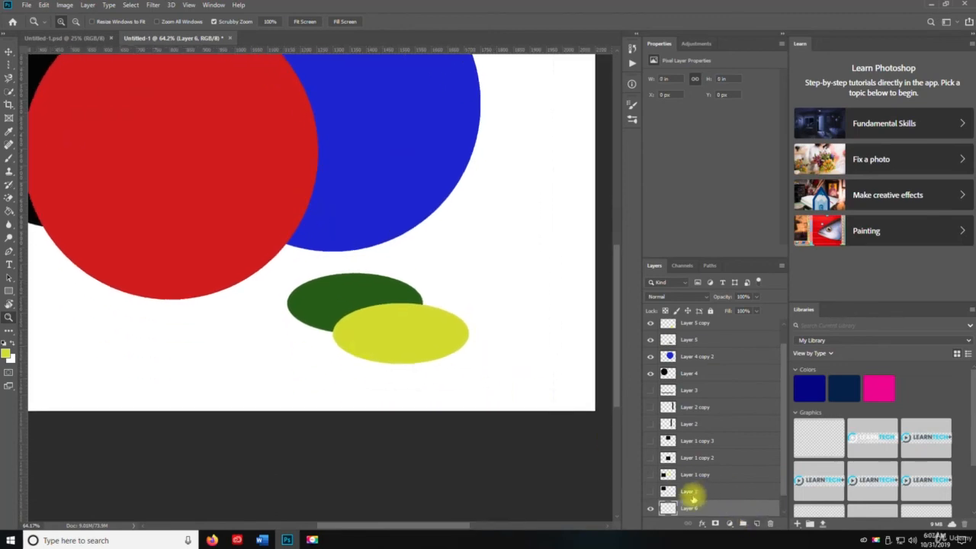
{"action": "scroll", "coordinate": [693, 495], "scroll_direction": "down", "scroll_amount": 1}
{"action": "left_click_drag", "start_coordinate": [697, 491], "coordinate": [700, 516]}
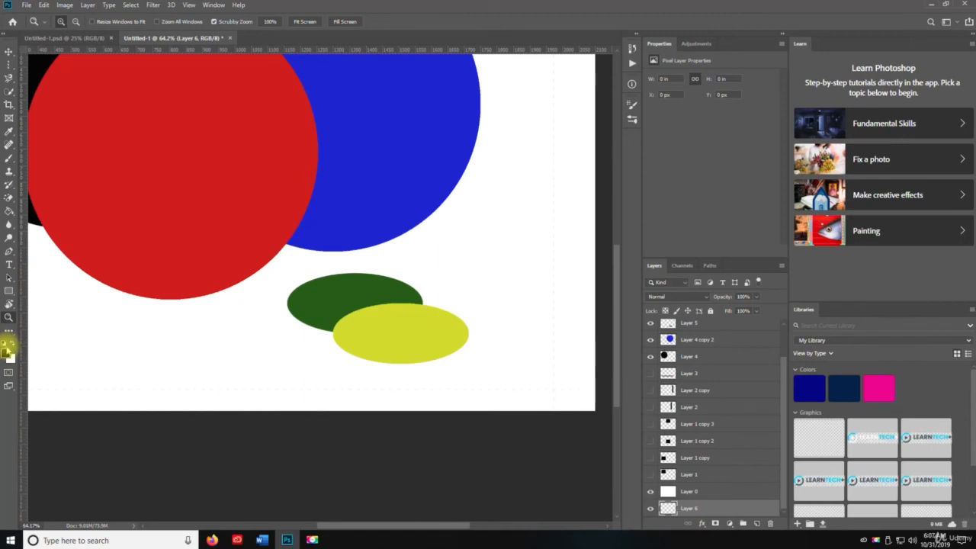
Step: Fill the new layer beneath Layer 0 with black using the Paint Bucket
{"action": "key", "text": "g"}
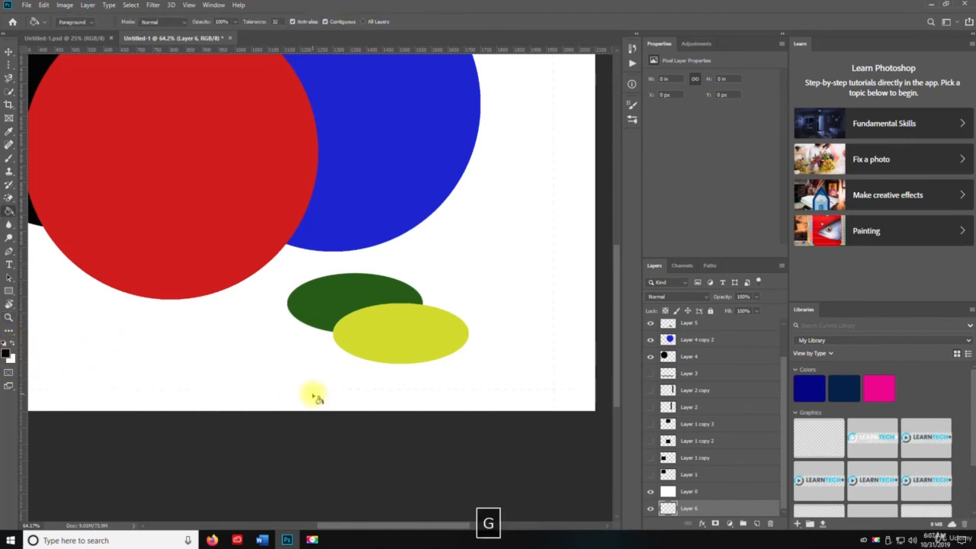
{"action": "left_click", "coordinate": [222, 357]}
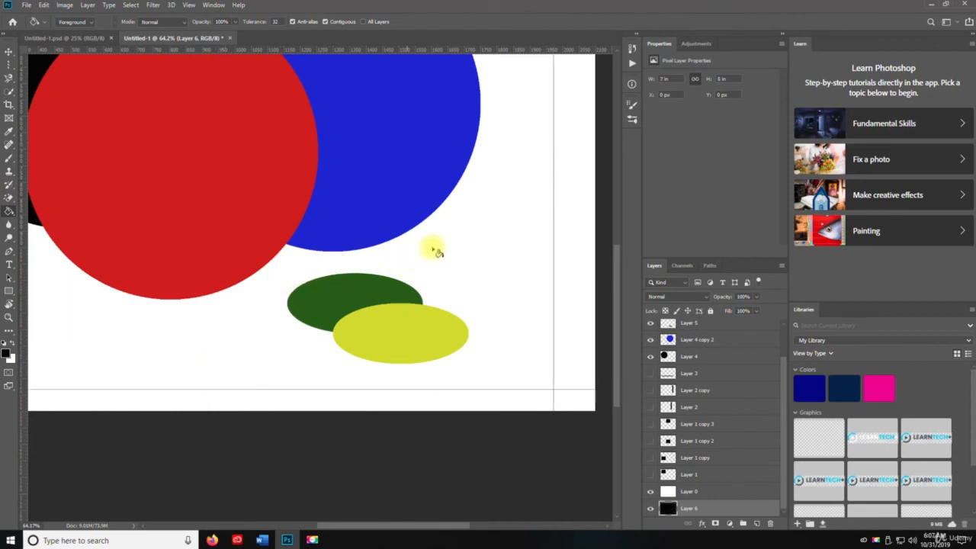
{"action": "scroll", "coordinate": [457, 245], "scroll_direction": "up", "scroll_amount": 5}
{"action": "scroll", "coordinate": [460, 246], "scroll_direction": "down", "scroll_amount": 5}
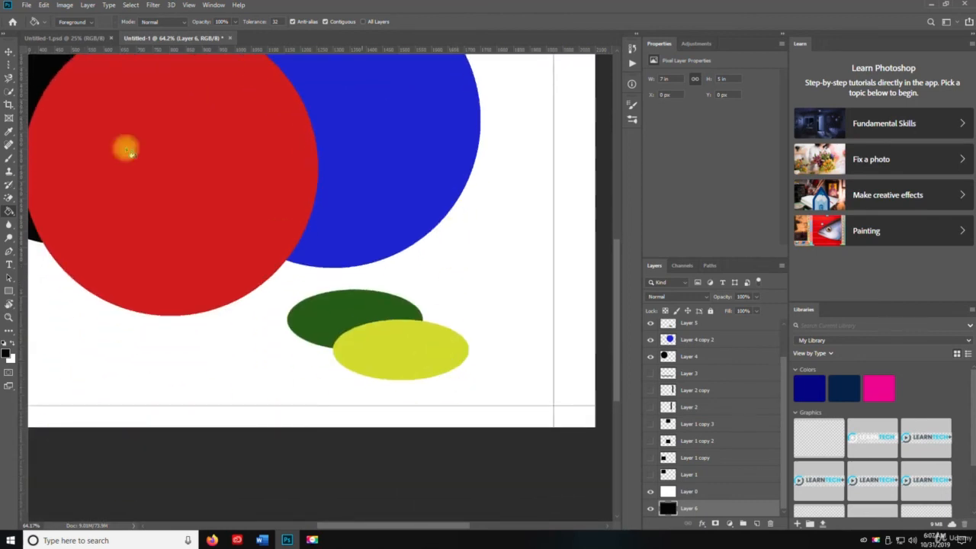
{"action": "left_click", "coordinate": [9, 66]}
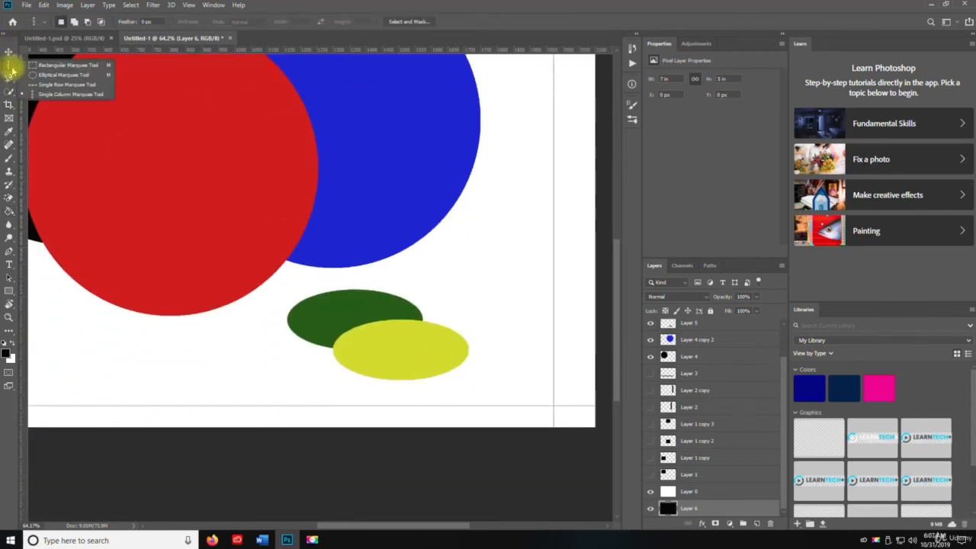
{"action": "left_click", "coordinate": [53, 94]}
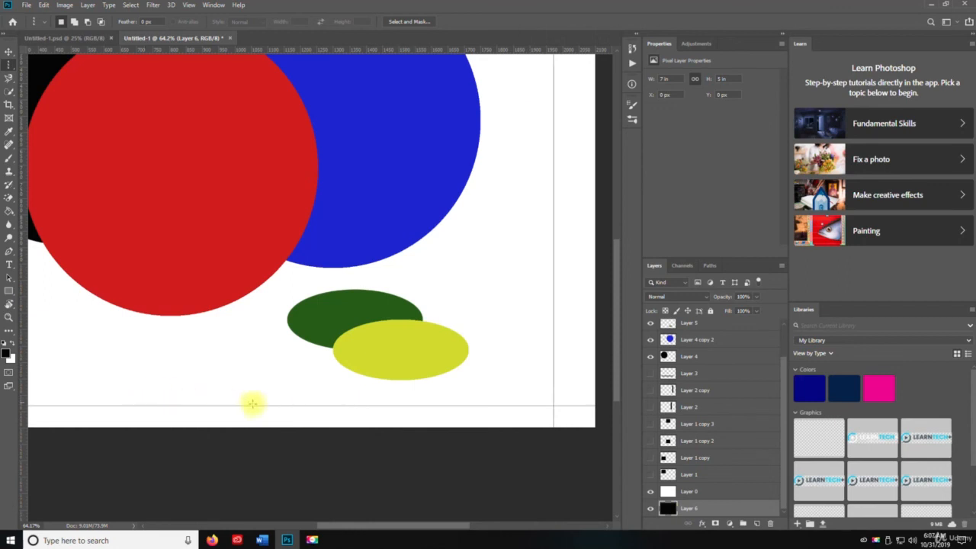
{"action": "key", "text": "z"}
{"action": "left_click", "coordinate": [251, 272], "text": "alt"}
{"action": "left_click", "coordinate": [252, 273], "text": "alt"}
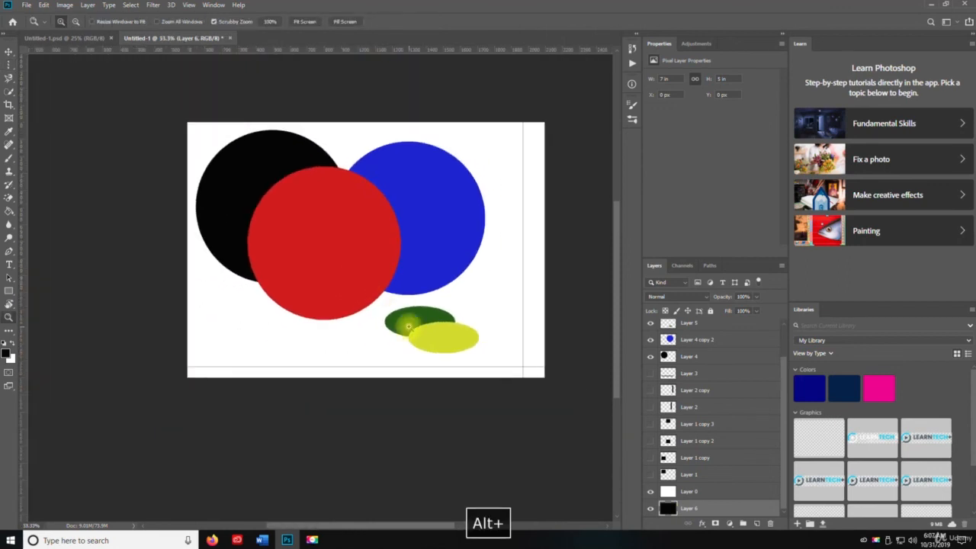
{"action": "key", "text": "m"}
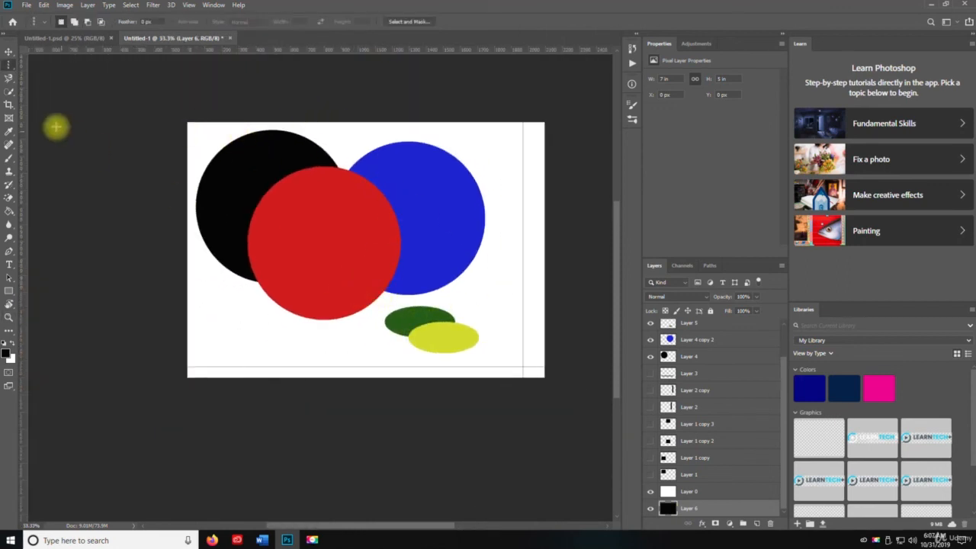
{"action": "right_click", "coordinate": [8, 65]}
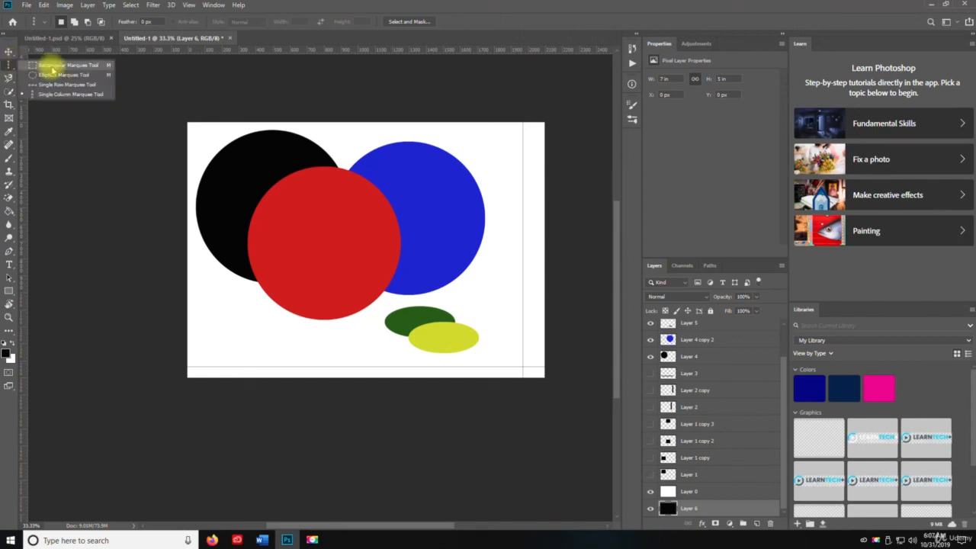
{"action": "left_click", "coordinate": [52, 67]}
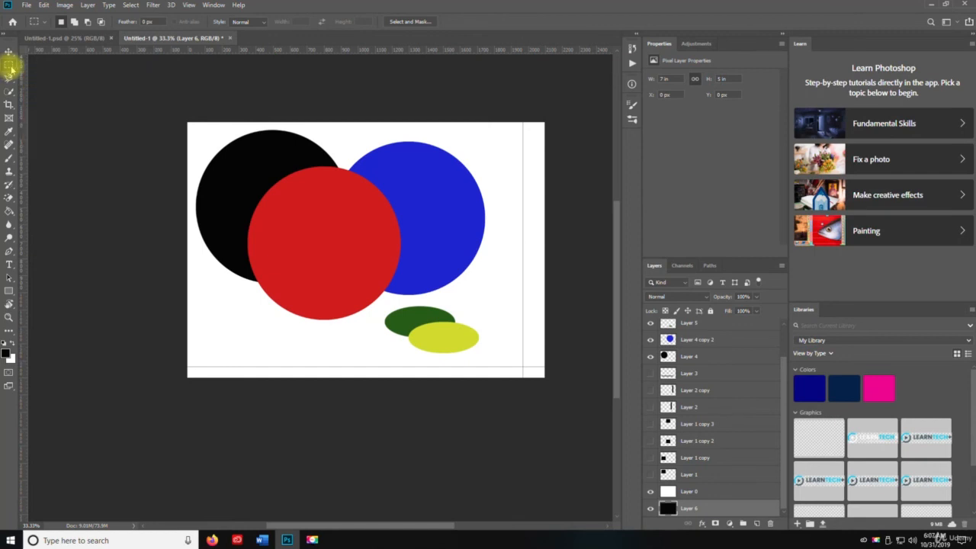
{"action": "right_click", "coordinate": [12, 66]}
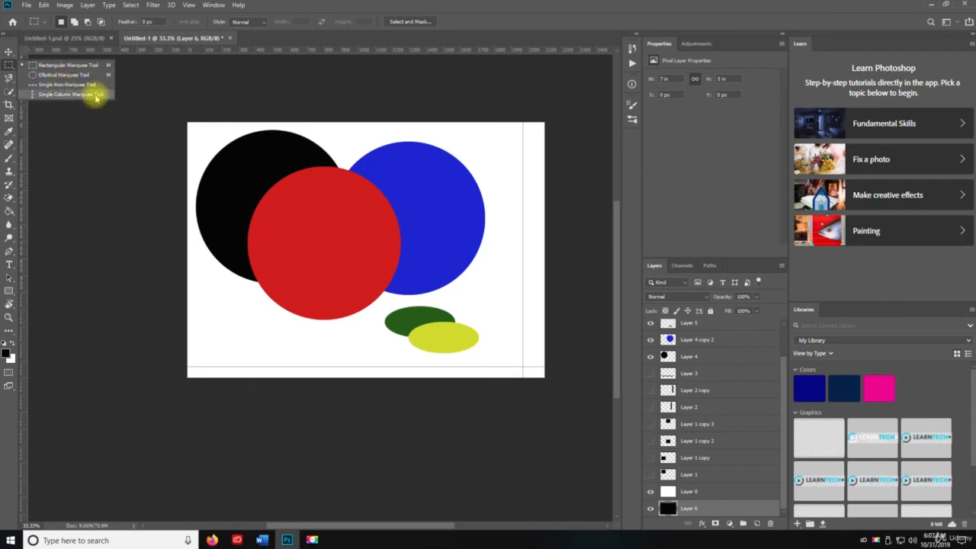
{"action": "left_click", "coordinate": [168, 135]}
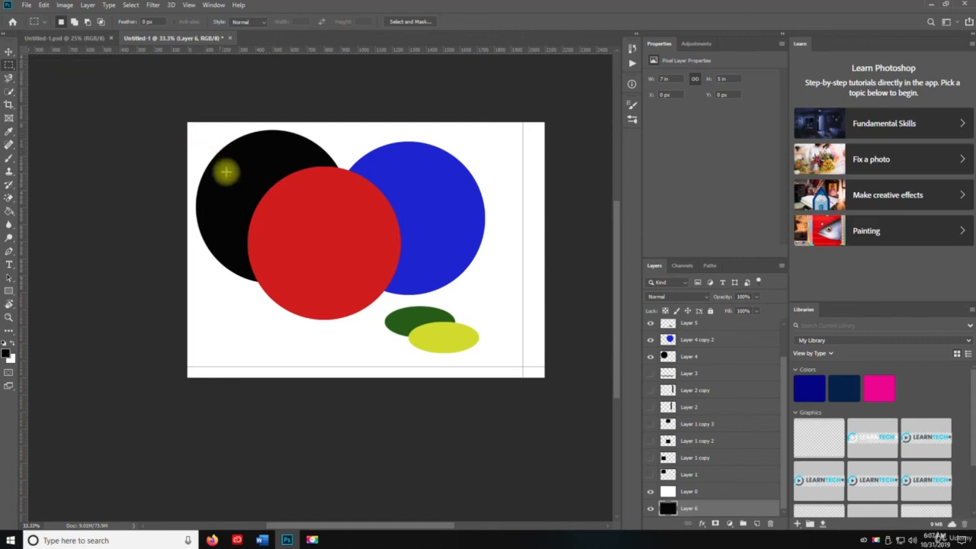
Step: Save the document to the Desktop as Untitled-2 in Photoshop format, with Maximize Compatibility on
{"action": "left_click", "coordinate": [27, 6]}
{"action": "left_click", "coordinate": [46, 105]}
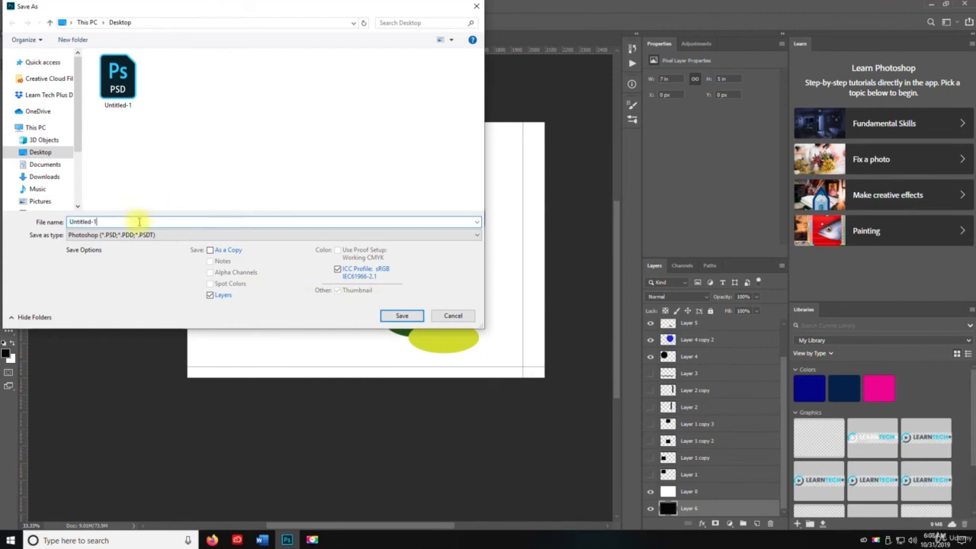
{"action": "type", "text": "2"}
{"action": "key", "text": "Return"}
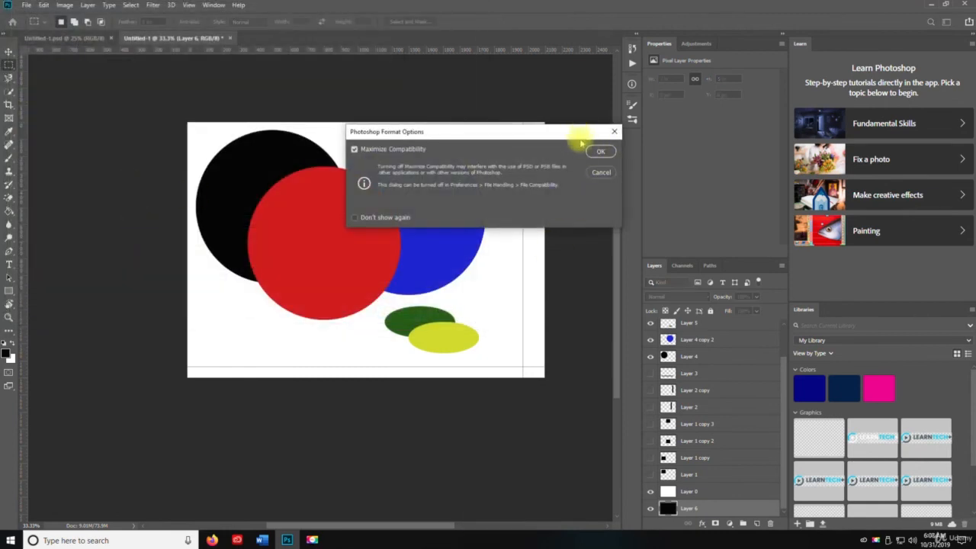
{"action": "left_click", "coordinate": [595, 151]}
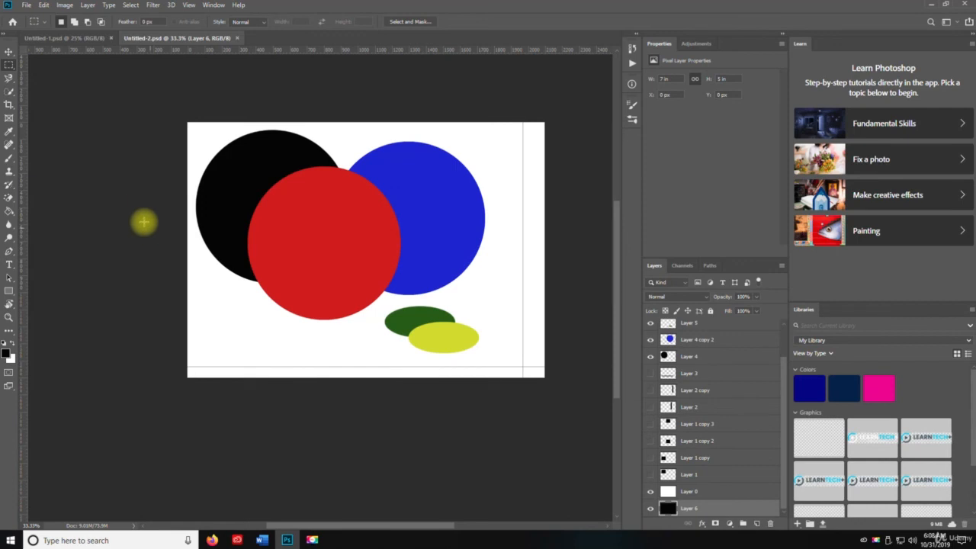